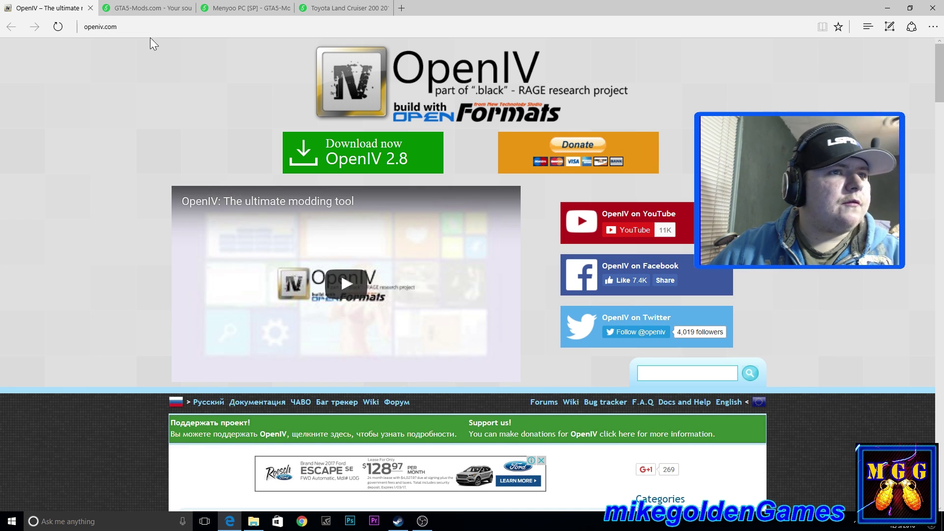
Download the OpenIV 2.8 installer, save ovisetup in the Downloads folder, and check the saved file there
left_click(353, 154)
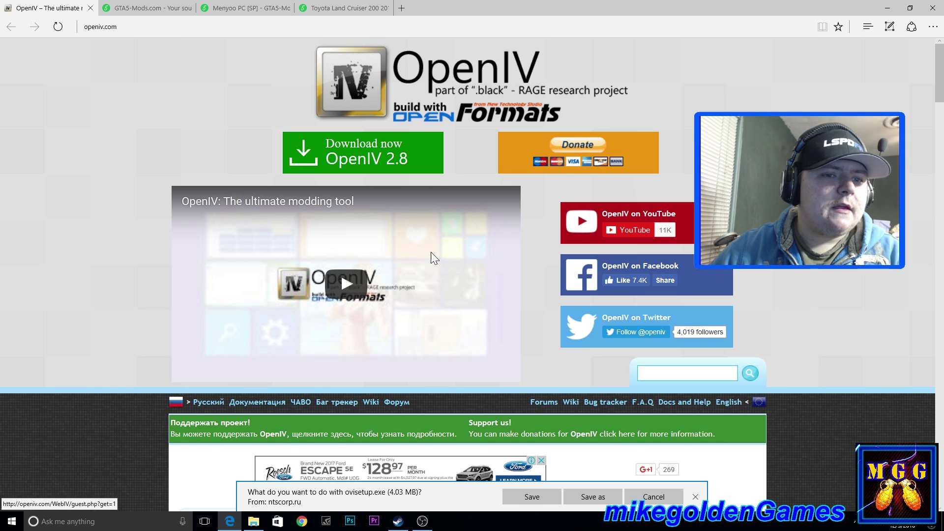
left_click(607, 504)
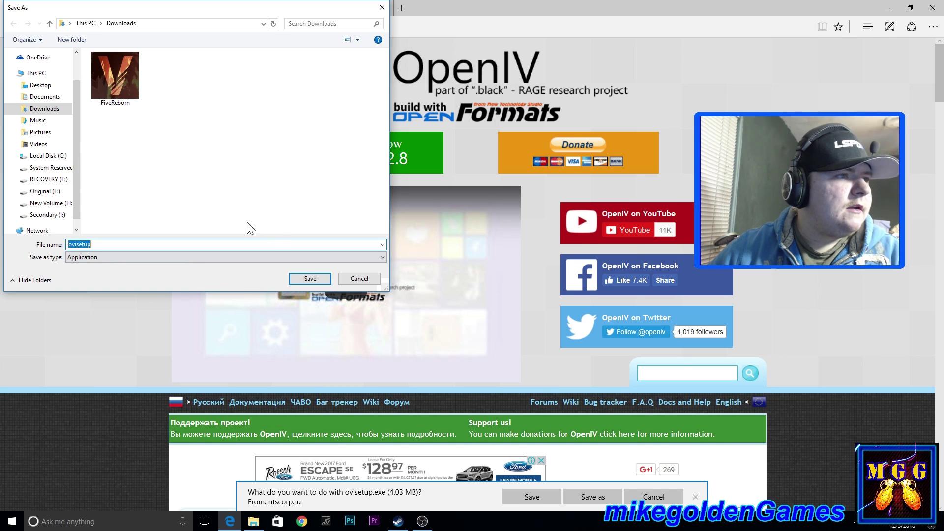
left_click(310, 280)
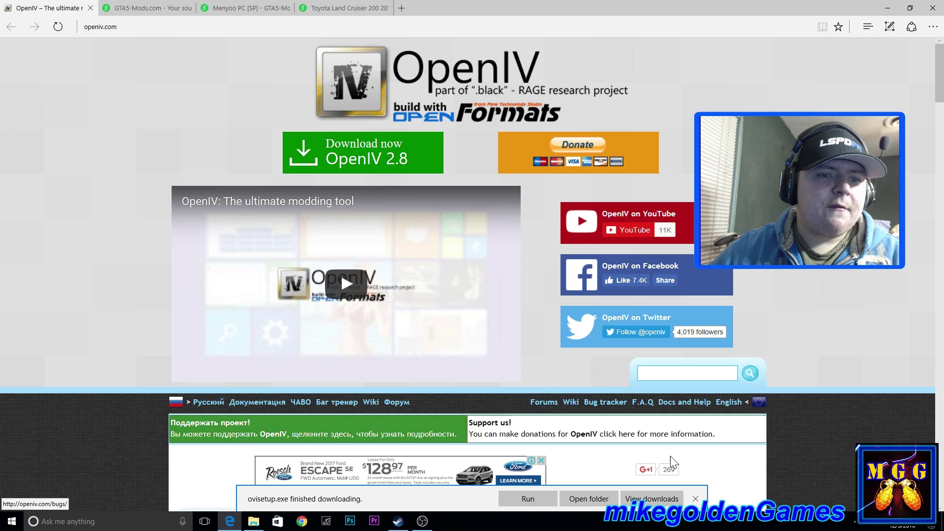
left_click(599, 497)
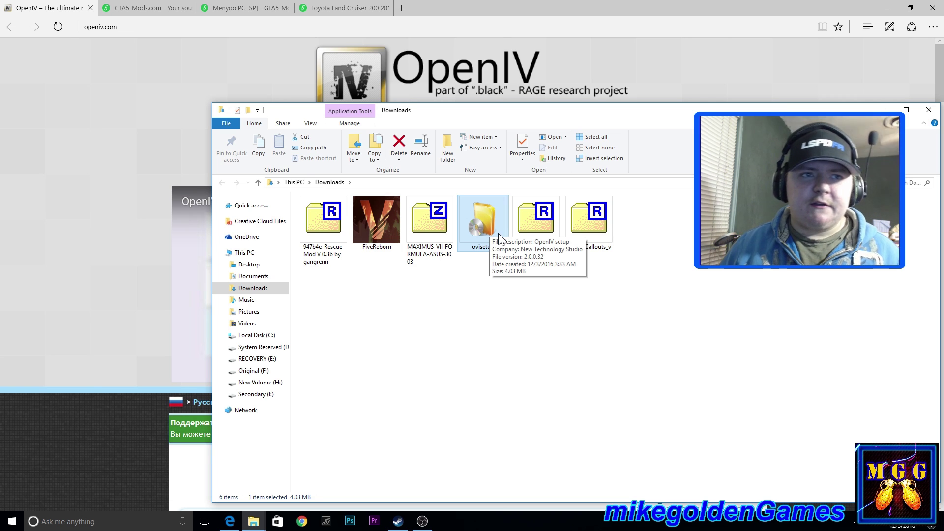
left_click(929, 110)
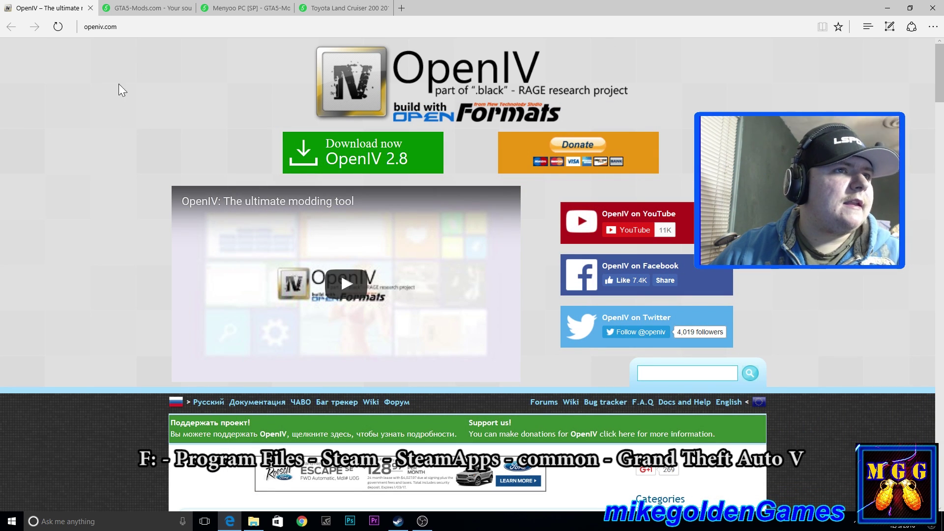
Download the Menyoo PC [SP] archive from its GTA5-Mods.com page and save it in the Downloads folder
left_click(147, 14)
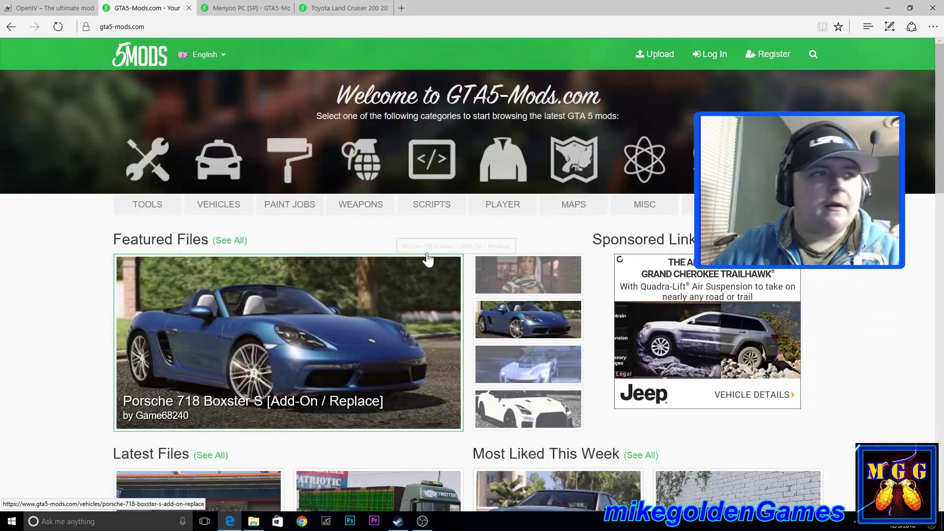
left_click(236, 11)
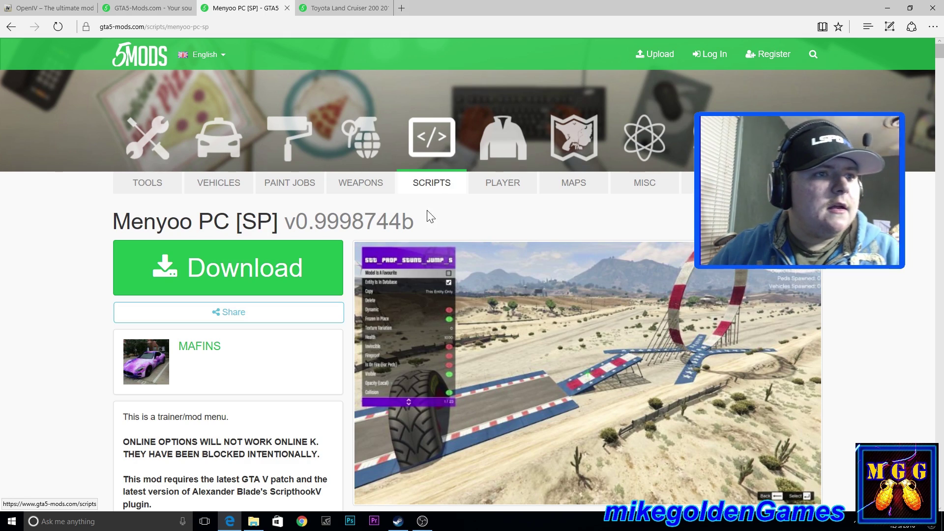
scroll(290, 189, "down", 4)
scroll(251, 297, "up", 5)
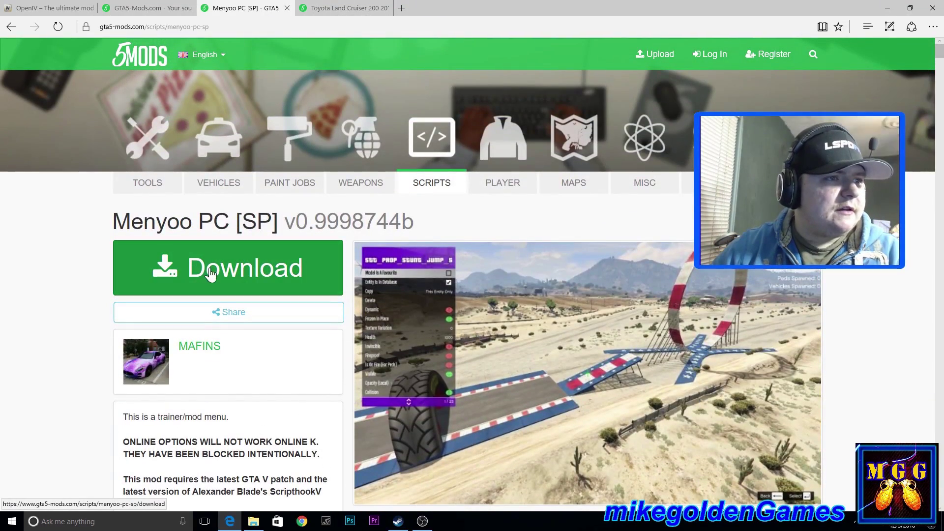
left_click(213, 273)
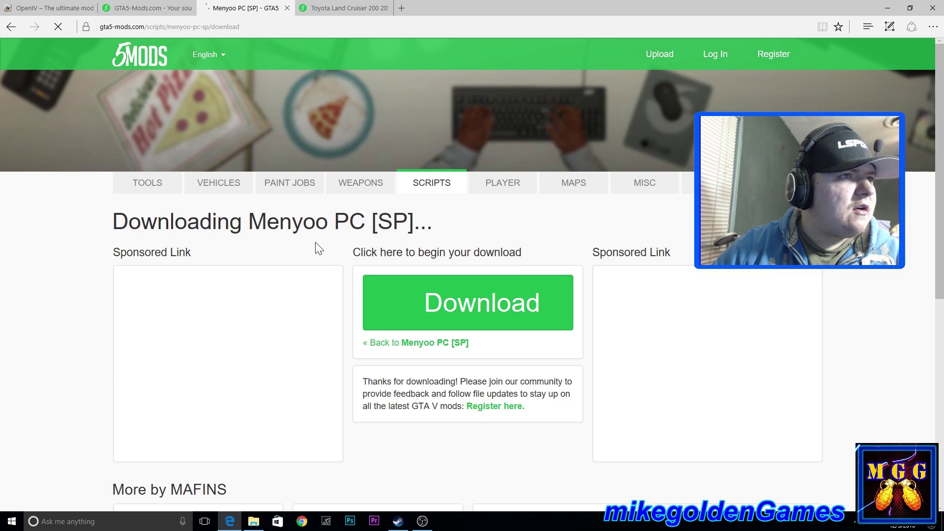
left_click(452, 314)
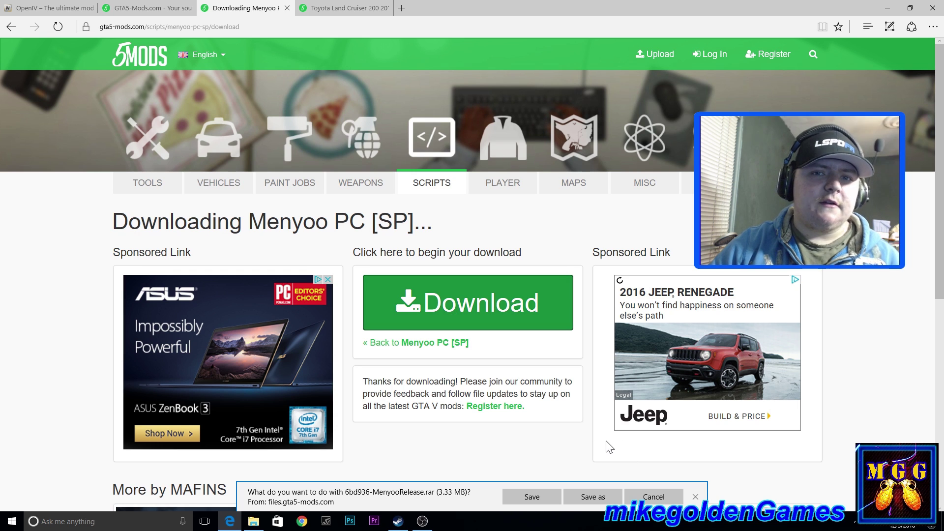
left_click(588, 500)
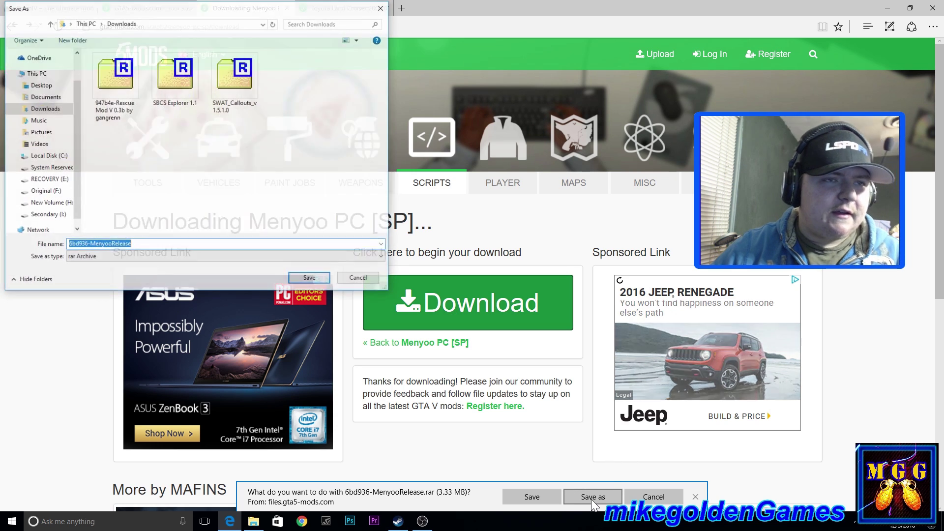
left_click(310, 279)
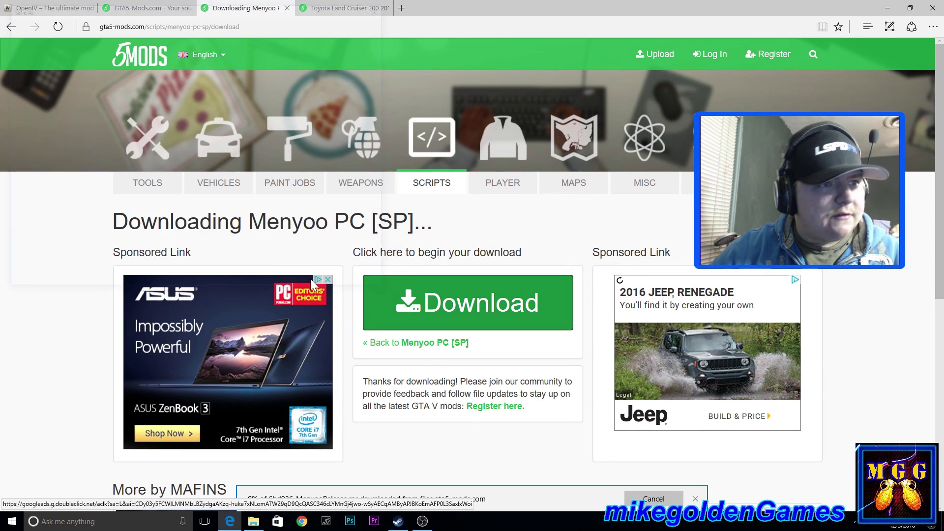
Open the downloaded MenyooRelease archive from the Downloads folder and read the installation instructions in its Readme.txt
left_click(594, 494)
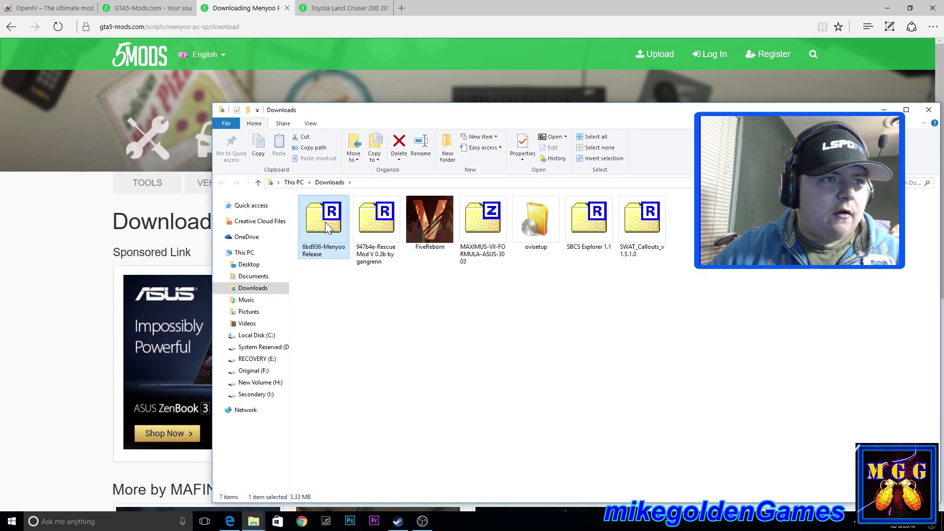
double_click(326, 222)
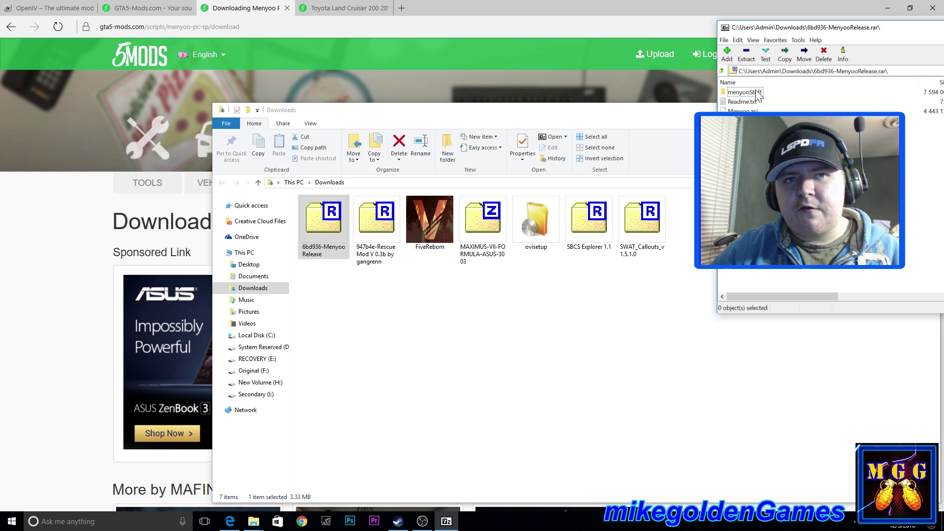
double_click(744, 101)
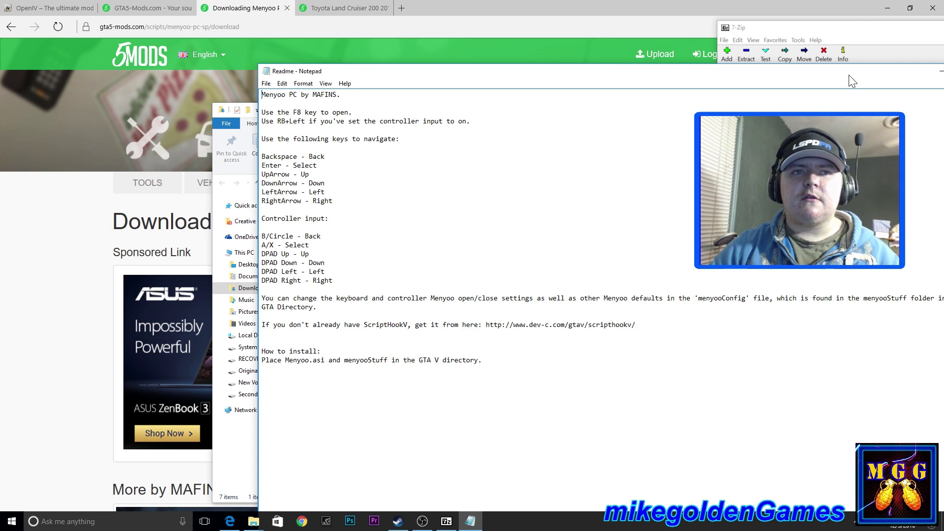
left_click_drag(849, 75, 718, 116)
left_click(856, 110)
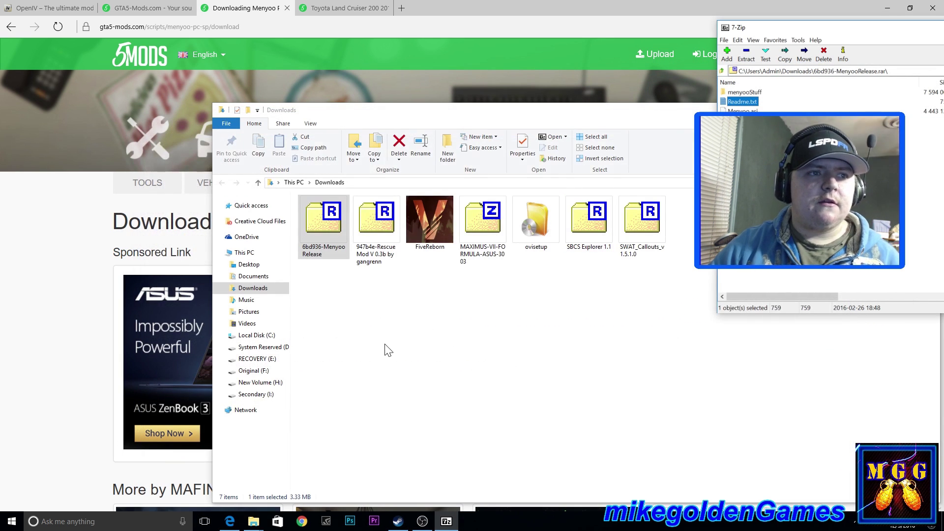
Browse drive F: to the Grand Theft Auto V folder under Program Files (x86)\Steam\SteamApps\common in a new File Explorer window
left_click(9, 528)
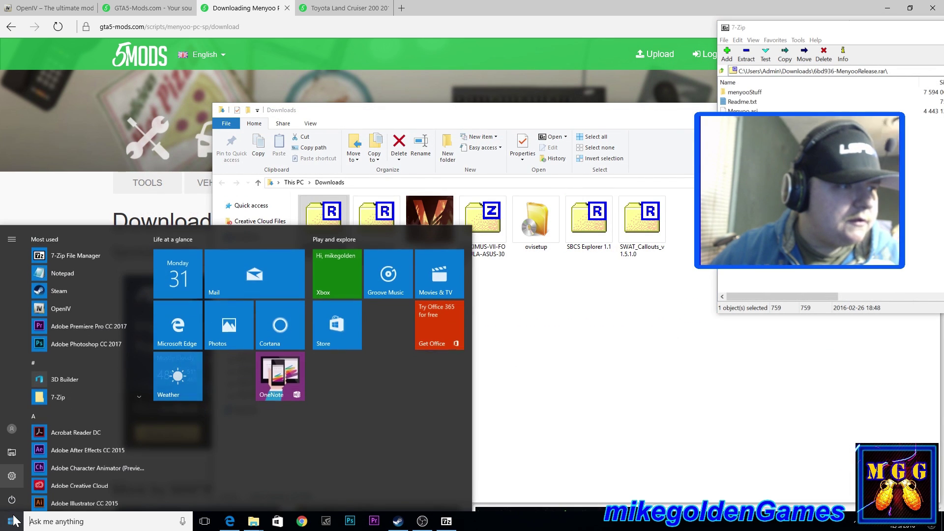
left_click(12, 457)
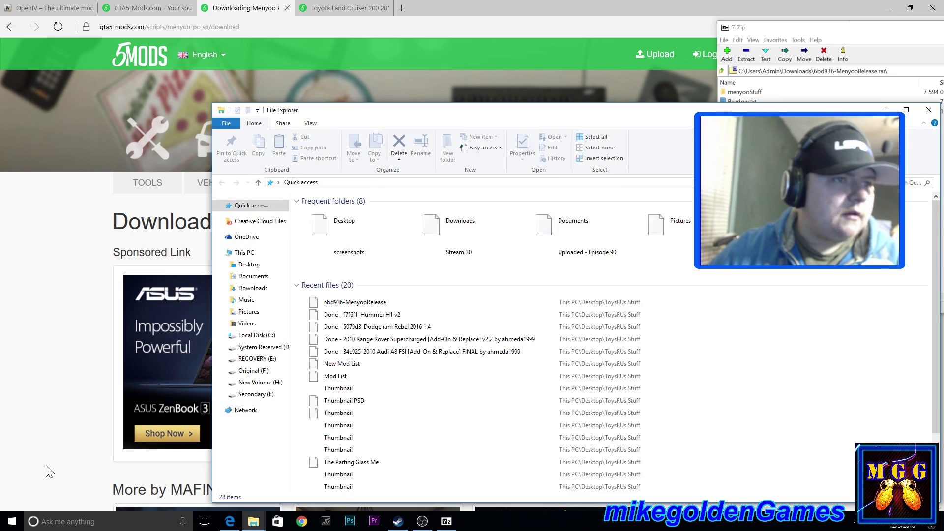
left_click(257, 372)
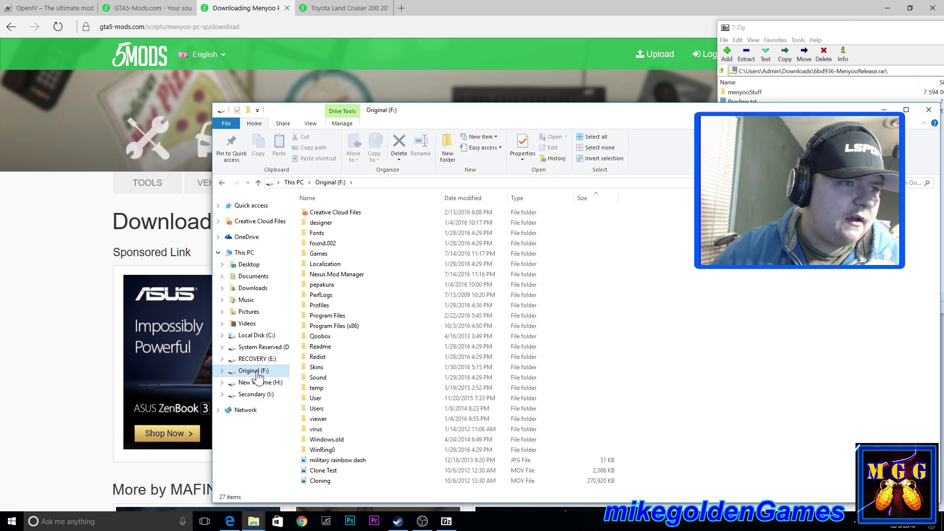
left_click(343, 327)
double_click(345, 328)
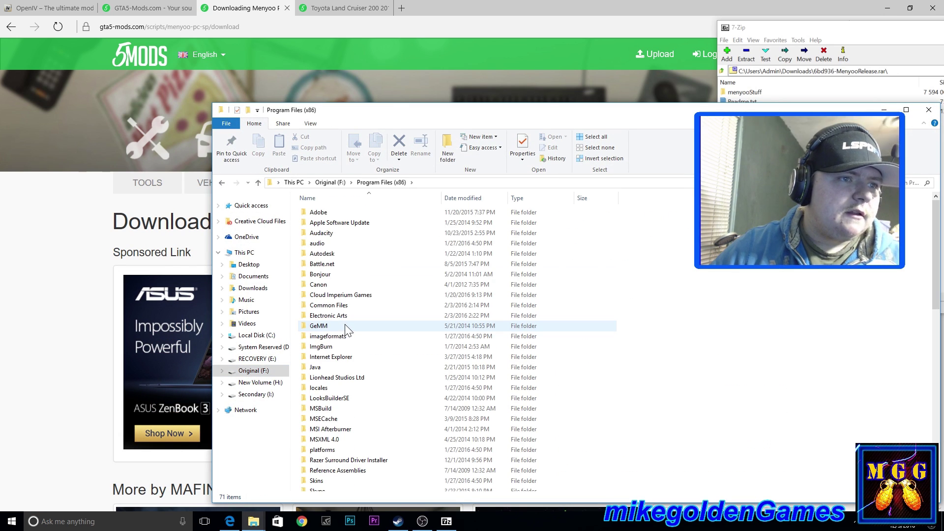
scroll(354, 341, "down", 2)
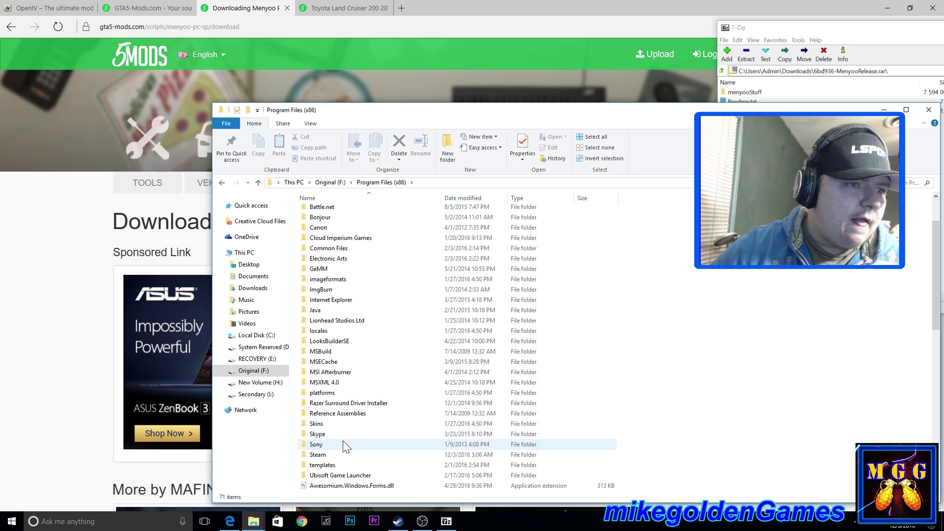
double_click(317, 455)
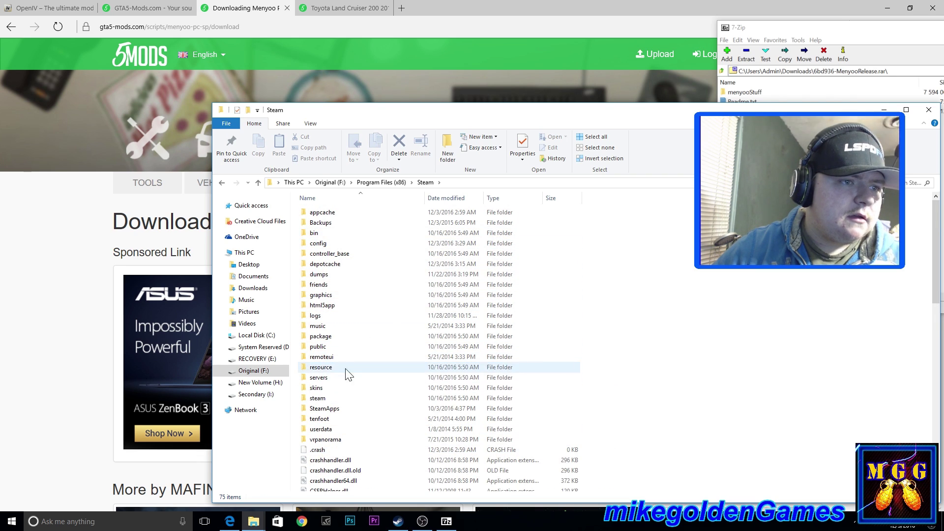
double_click(324, 409)
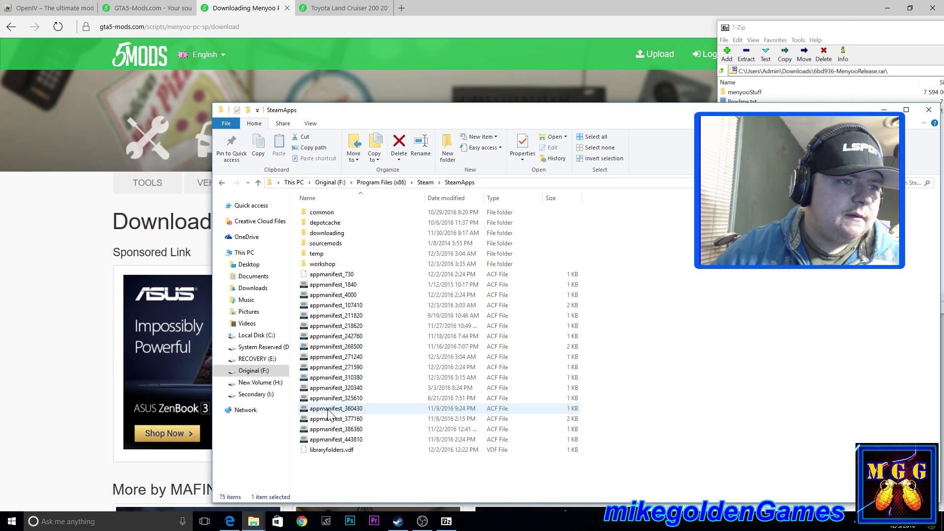
left_click(331, 213)
double_click(332, 215)
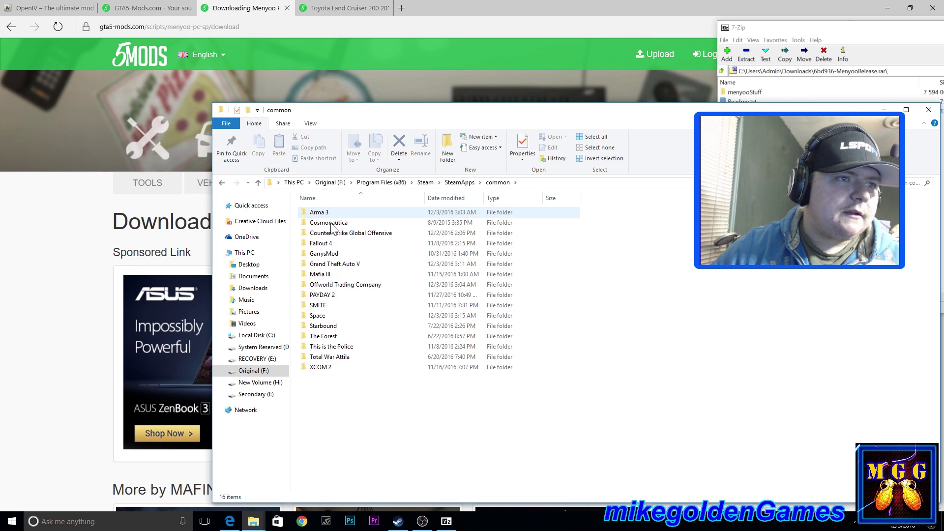
double_click(344, 264)
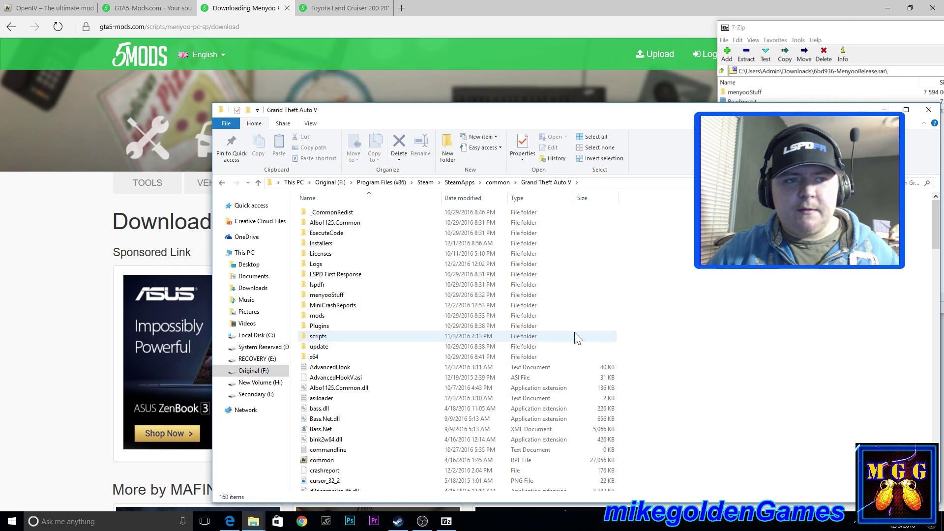
scroll(545, 305, "down", 3)
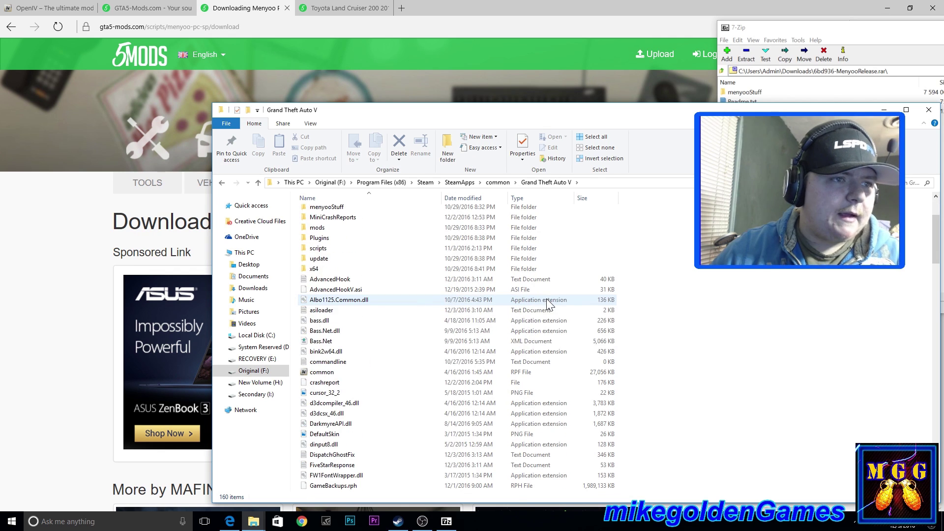
key("alt+F4")
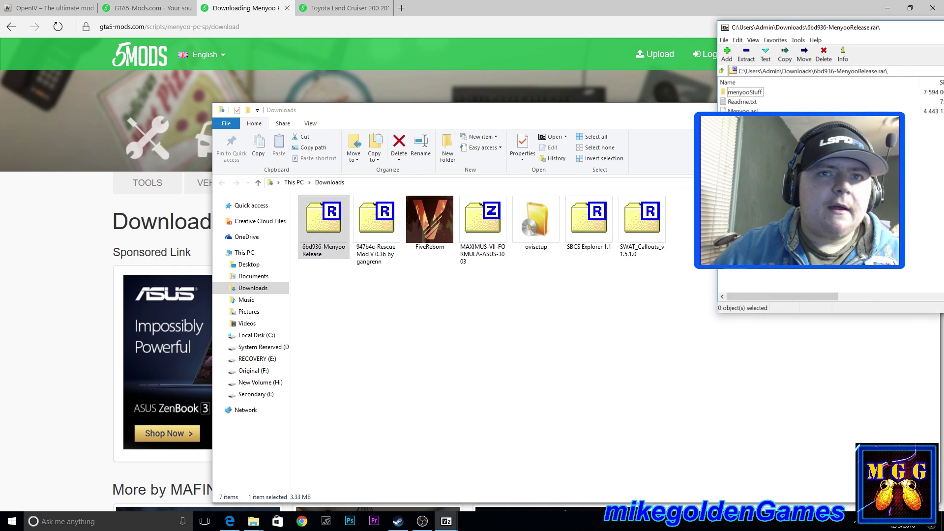
Select menyooStuff and Menyoo.asi in the Menyoo archive and bring up the Grand Theft Auto V folder beside it to compare the files
left_click(751, 93)
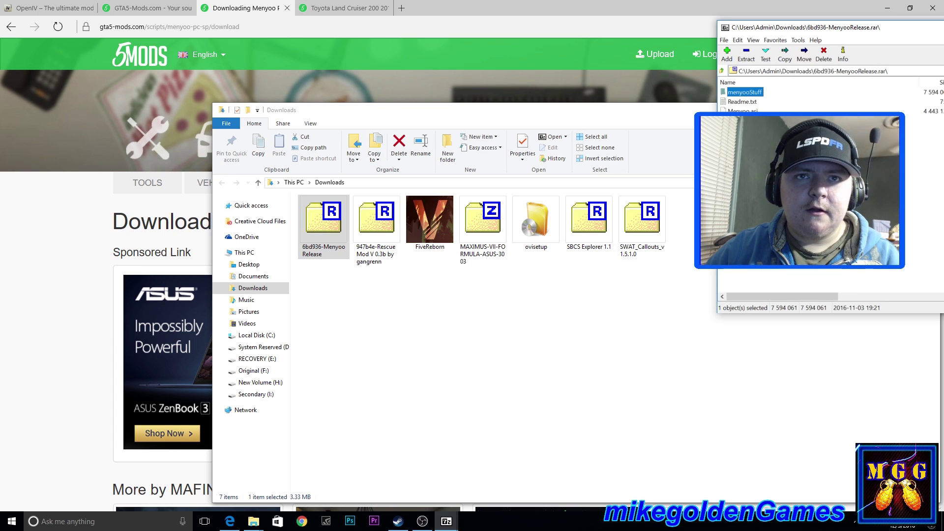
left_click(742, 111, "ctrl")
left_click_drag(612, 110, 495, 407)
left_click(694, 354)
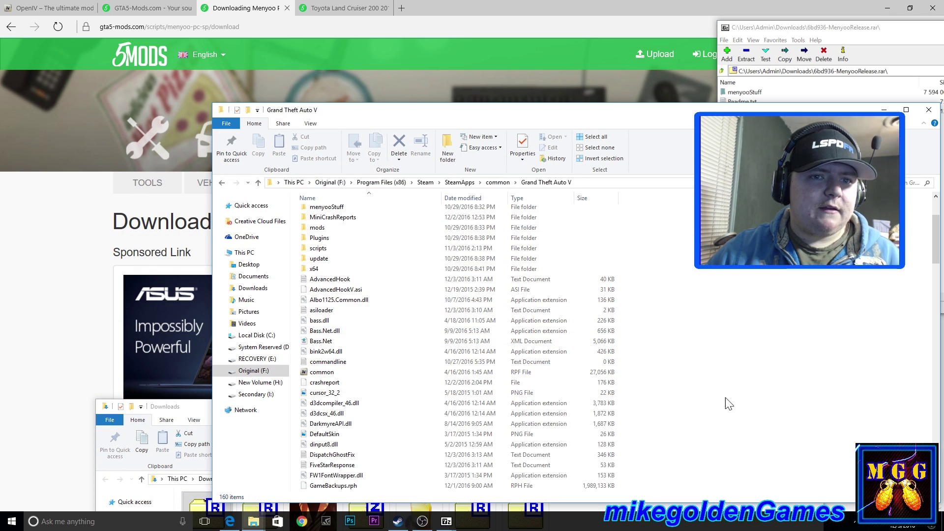
scroll(527, 384, "down", 12)
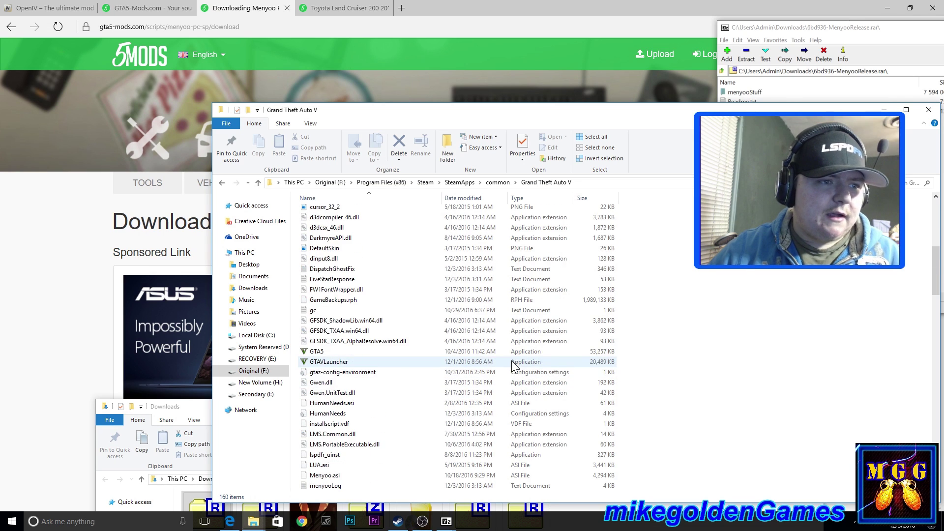
left_click(825, 30)
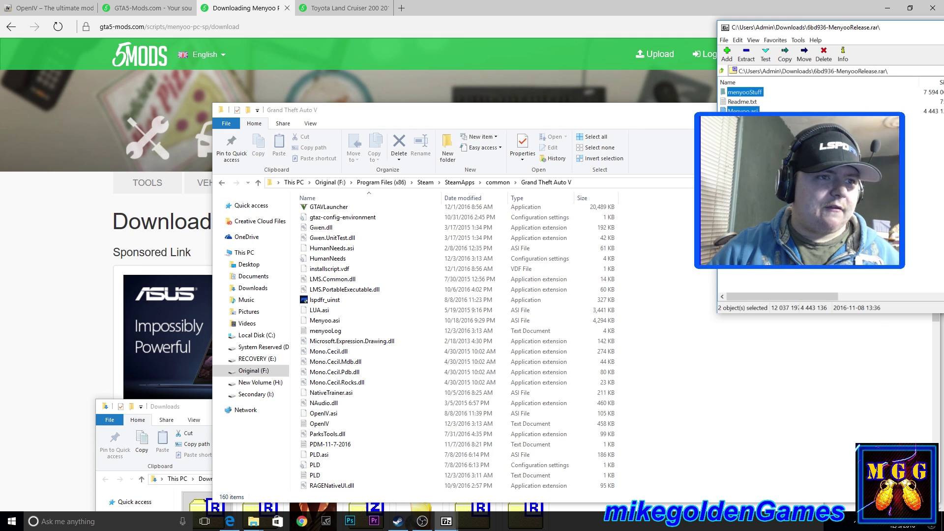
left_click(740, 432)
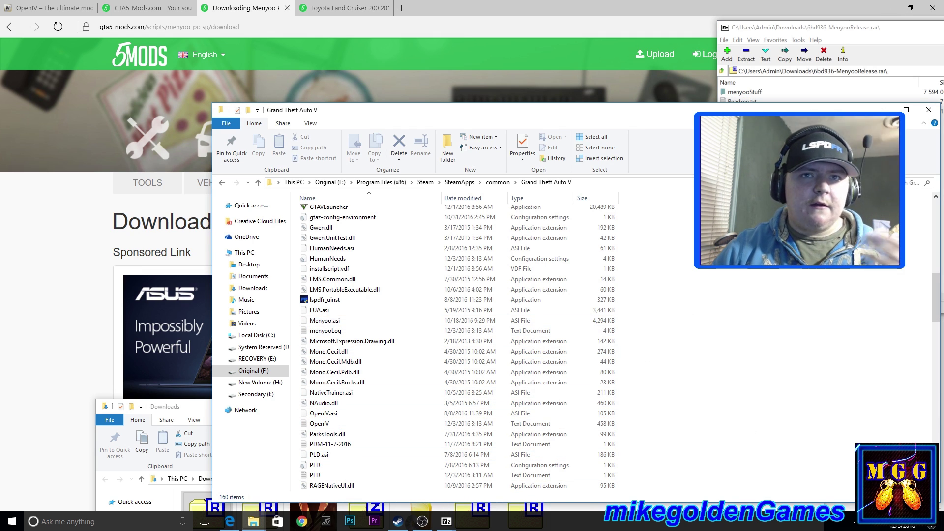
View the contents of the archive's menyooStuff folder and close the archive window
double_click(739, 91)
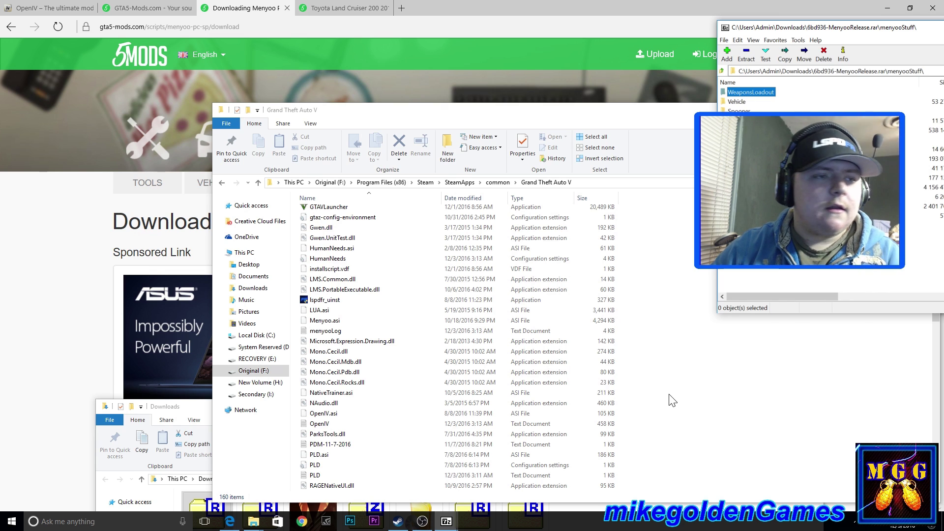
left_click_drag(885, 29, 807, 59)
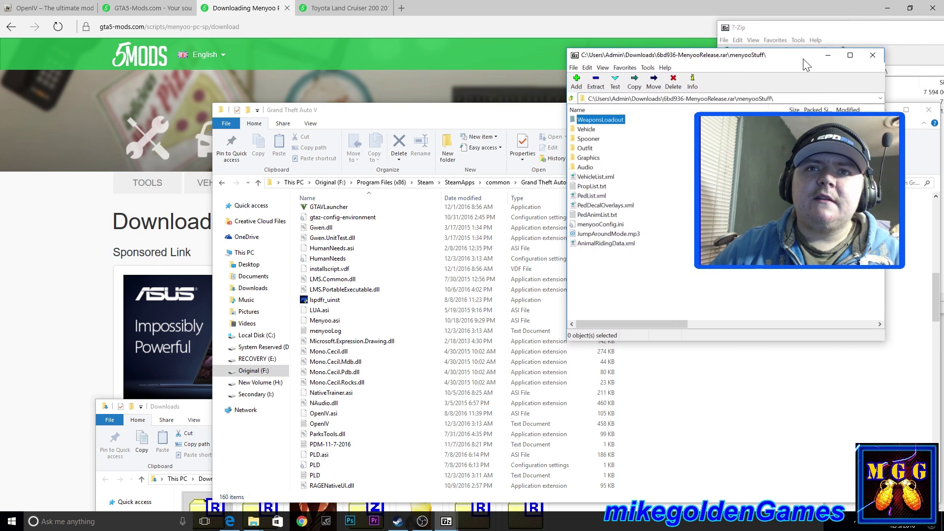
left_click(873, 55)
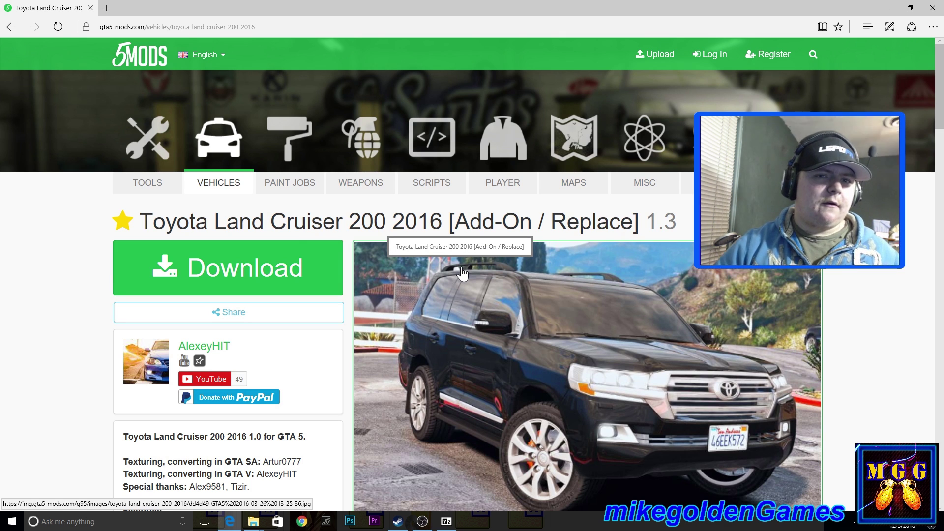
Look over the Toyota Land Cruiser 200 2016 mod page and view the taillight screenshot enlarged
scroll(787, 372, "down", 1)
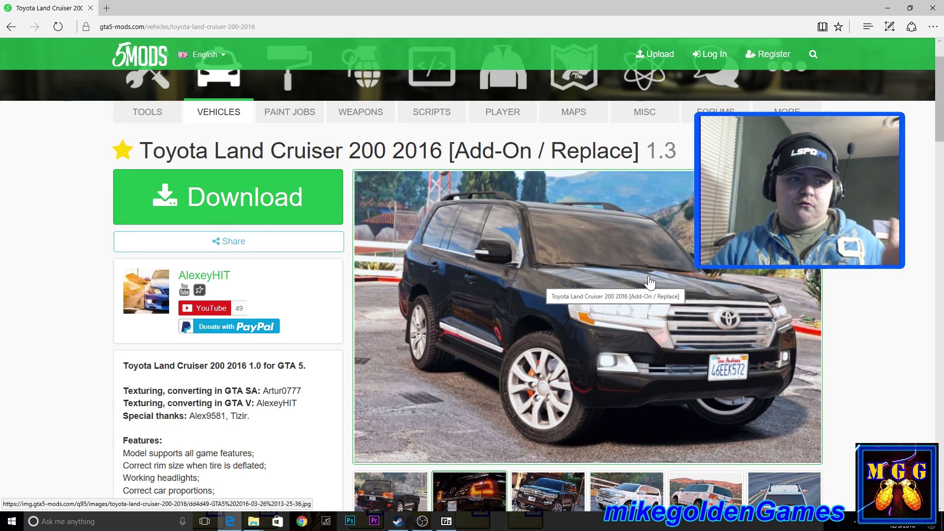
scroll(649, 283, "down", 2)
left_click(477, 439)
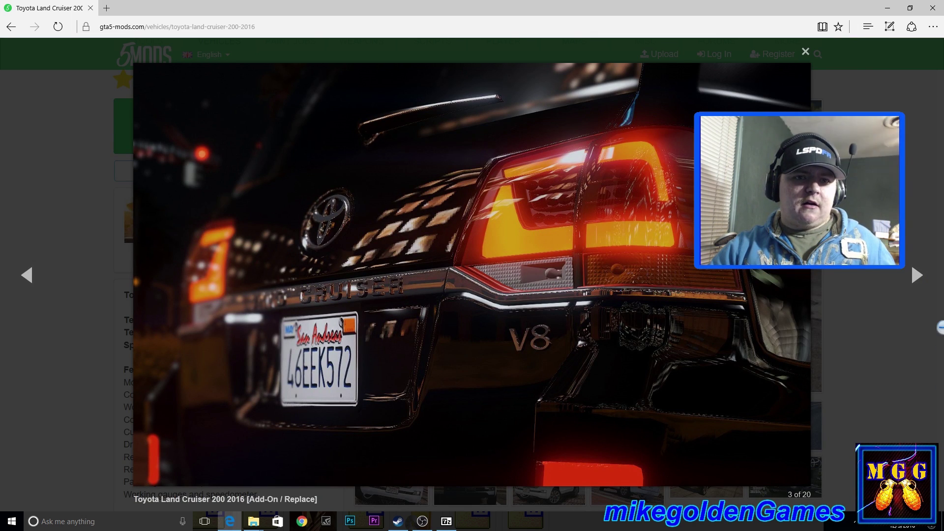
left_click(805, 51)
scroll(295, 242, "up", 3)
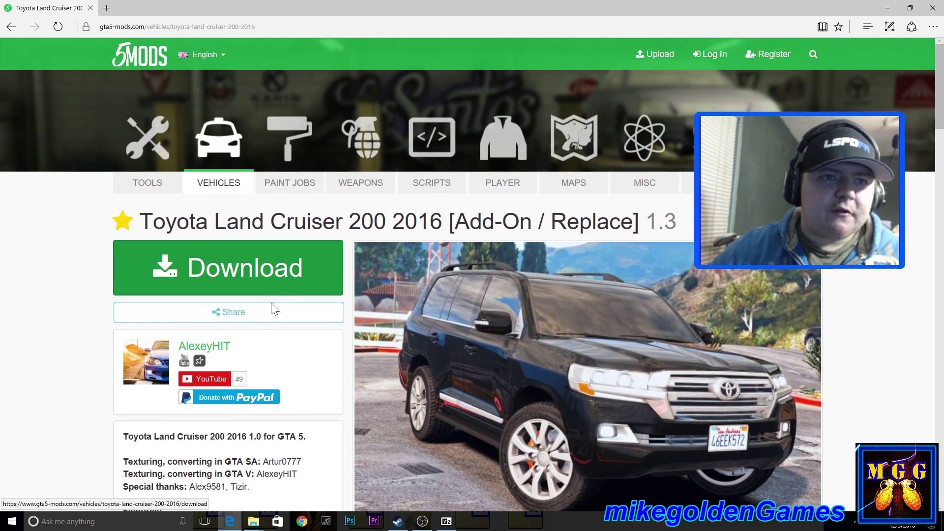
Download the Toyota Land Cruiser 200 2016 mod and save its zip archive in the Downloads folder
left_click(229, 277)
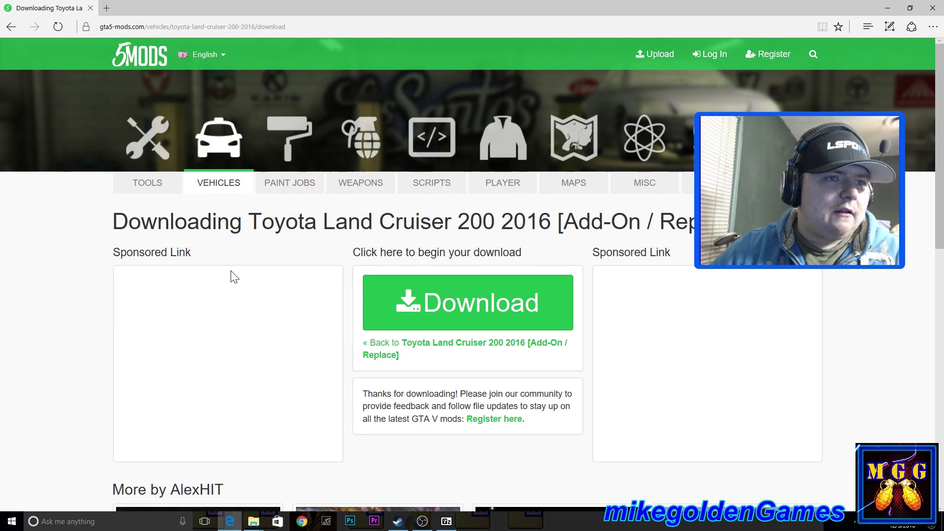
left_click(467, 313)
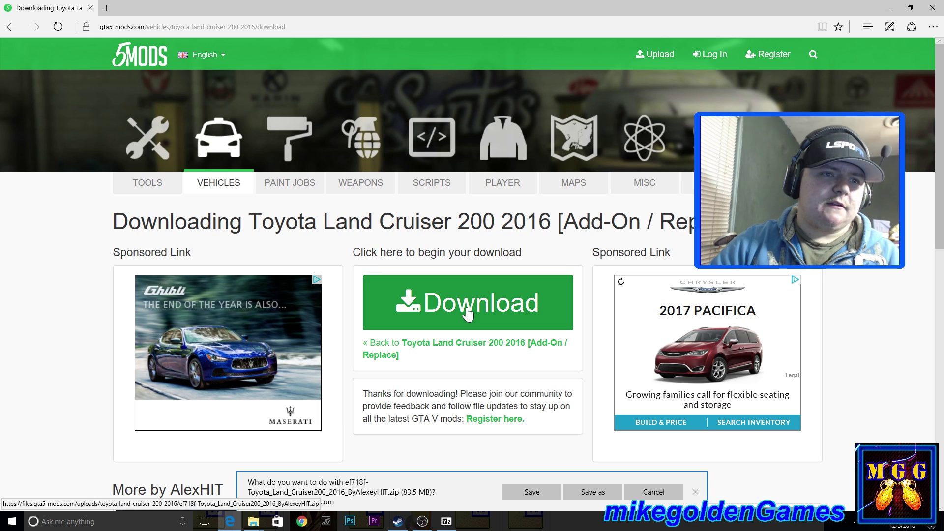
left_click(593, 491)
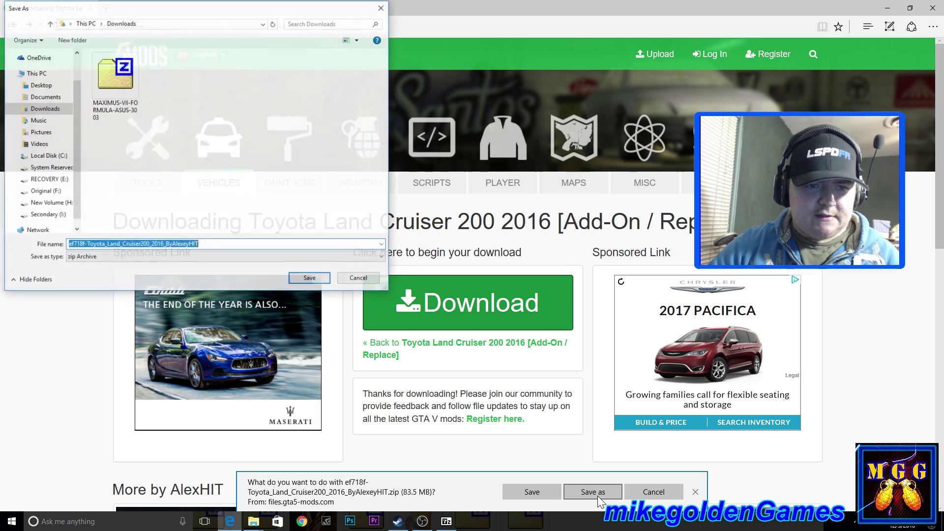
left_click(310, 279)
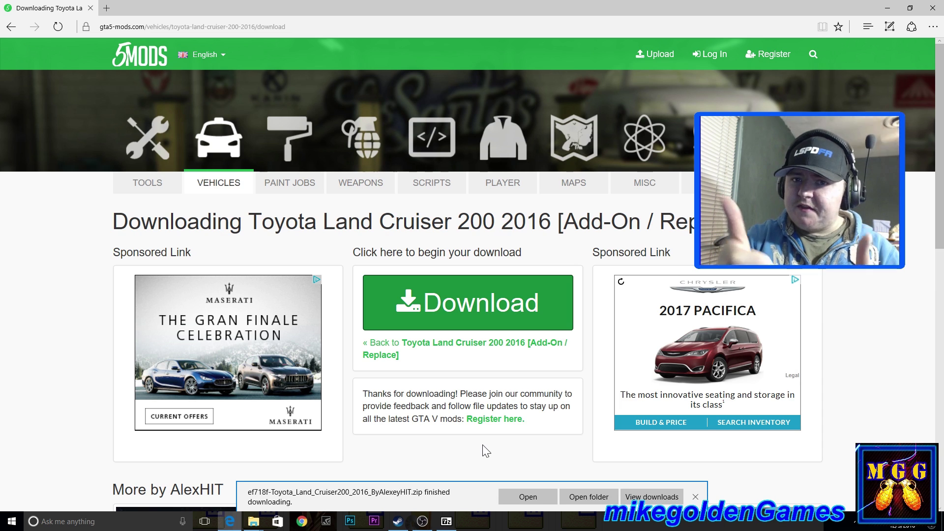
Open the downloaded Toyota Land Cruiser archive from its folder and view the contents of its Add-on folder
left_click(590, 497)
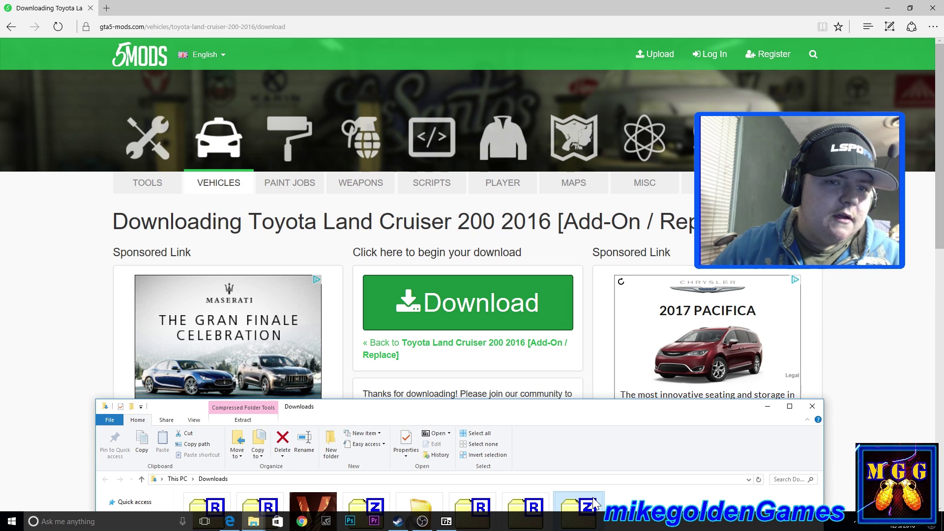
left_click_drag(511, 407, 513, 182)
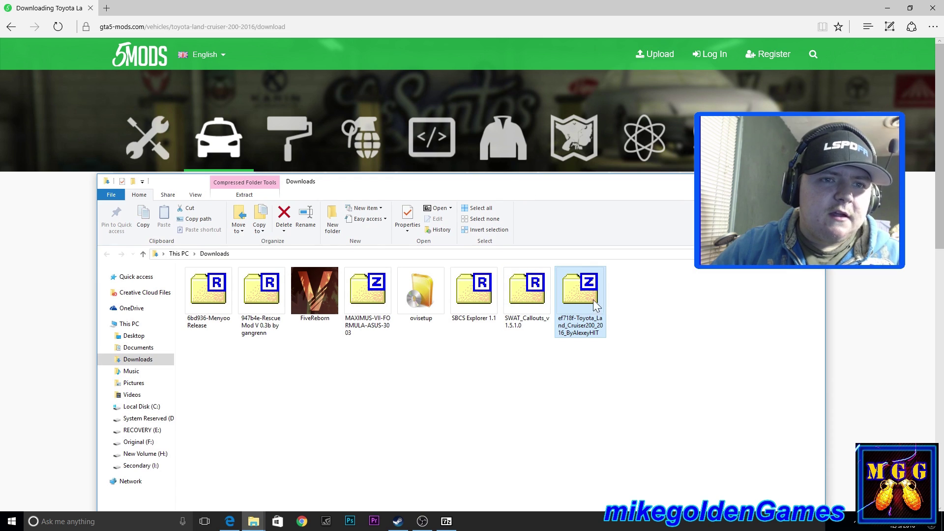
double_click(577, 291)
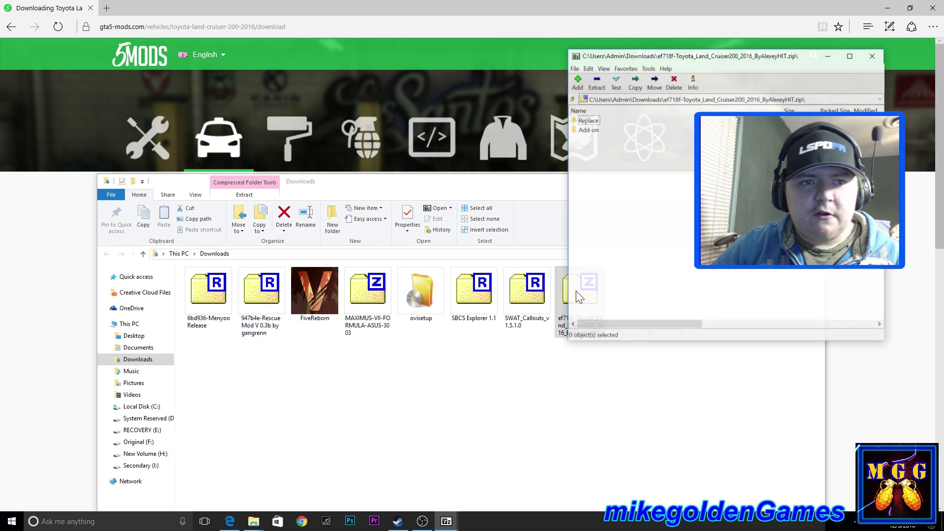
double_click(589, 129)
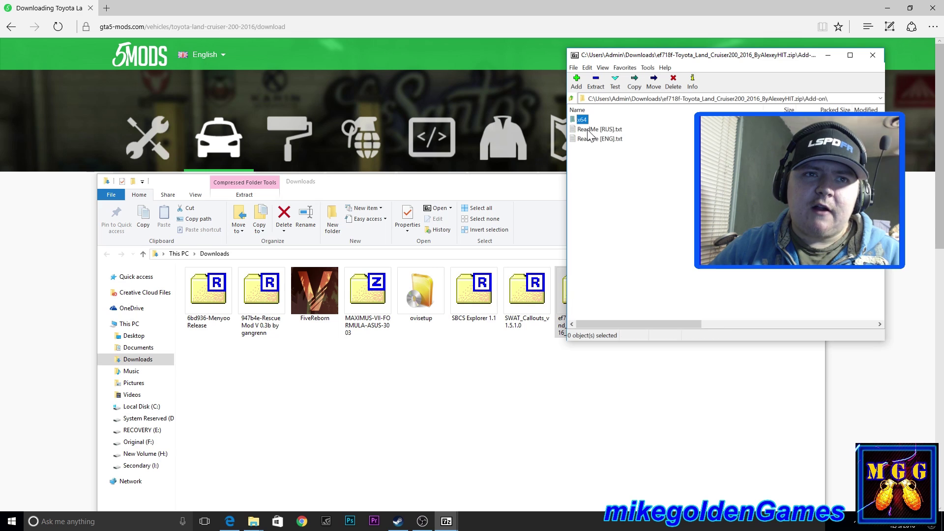
left_click(573, 99)
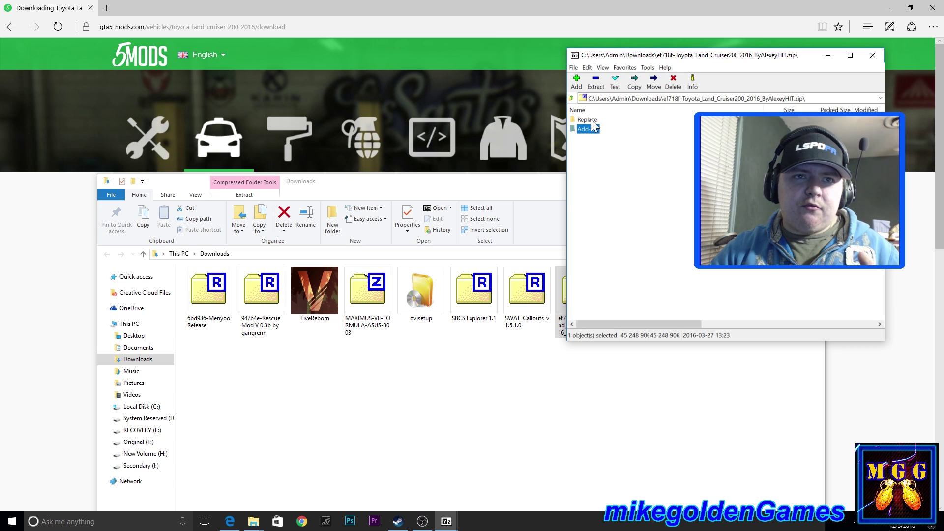
Open the archive's Replace folder and read the installation instructions in ReadMe [ENG].txt
double_click(591, 120)
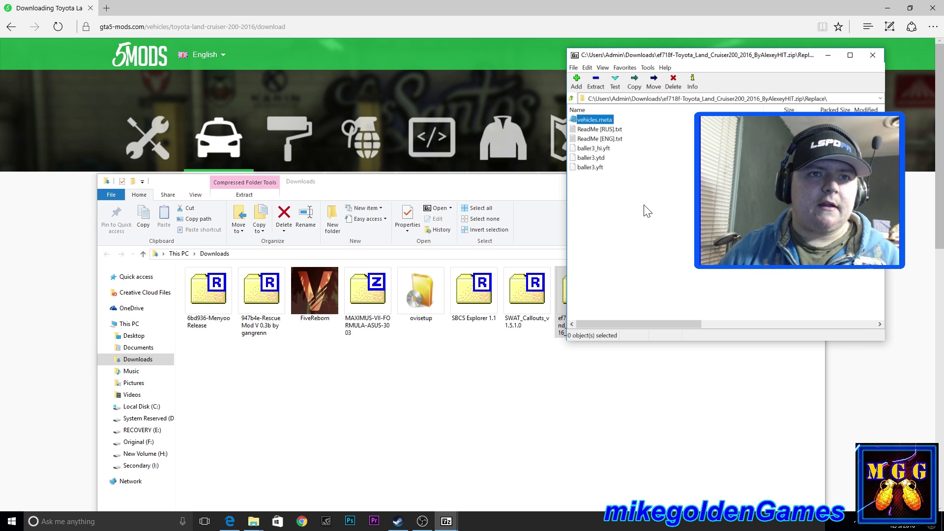
double_click(596, 140)
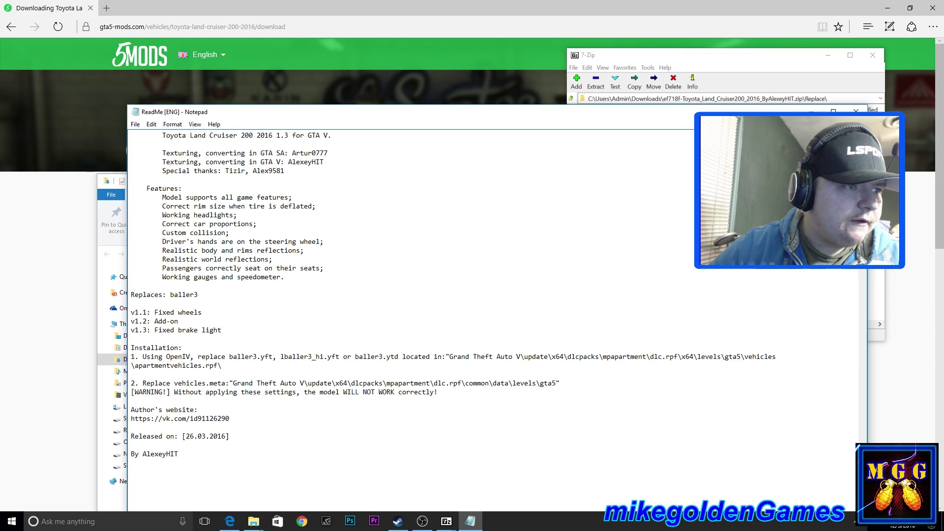
left_click(856, 110)
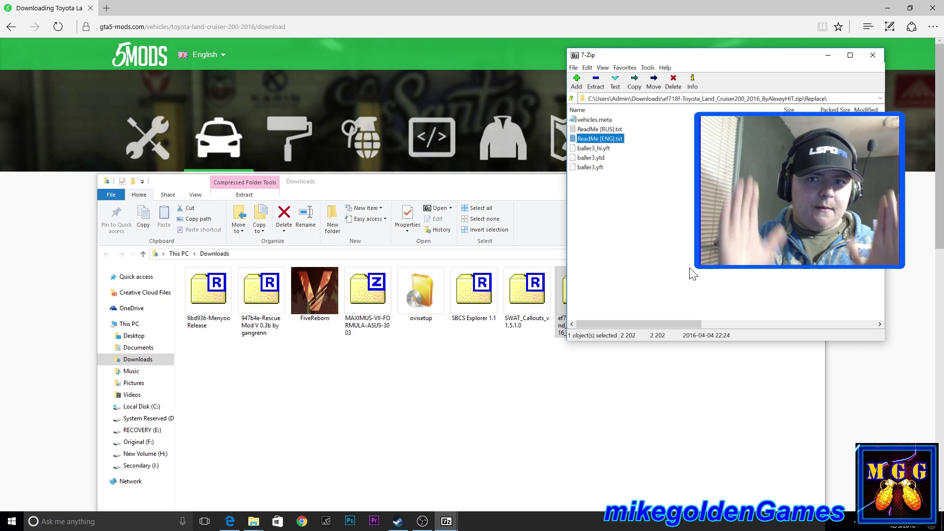
Bring up the 4 GTA V Mods folder on drive H and view its BACKUP folder
key("alt+Tab")
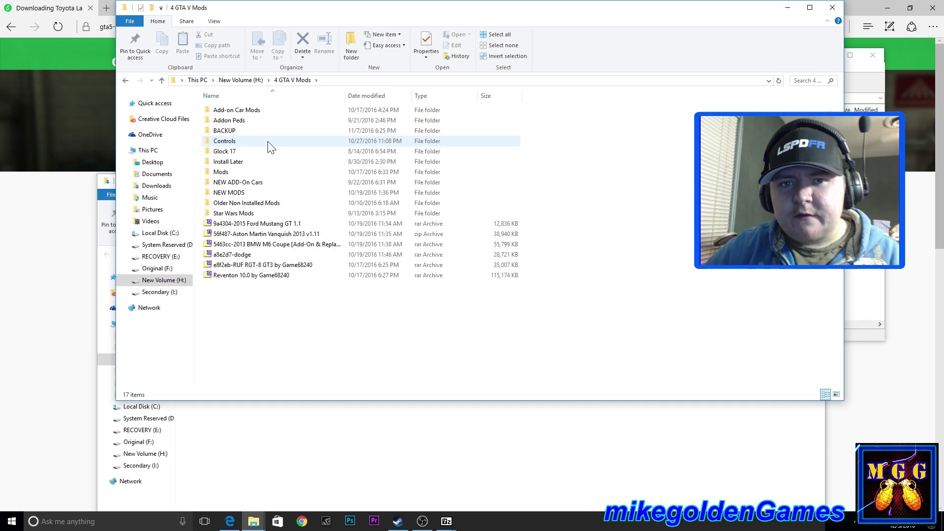
double_click(235, 131)
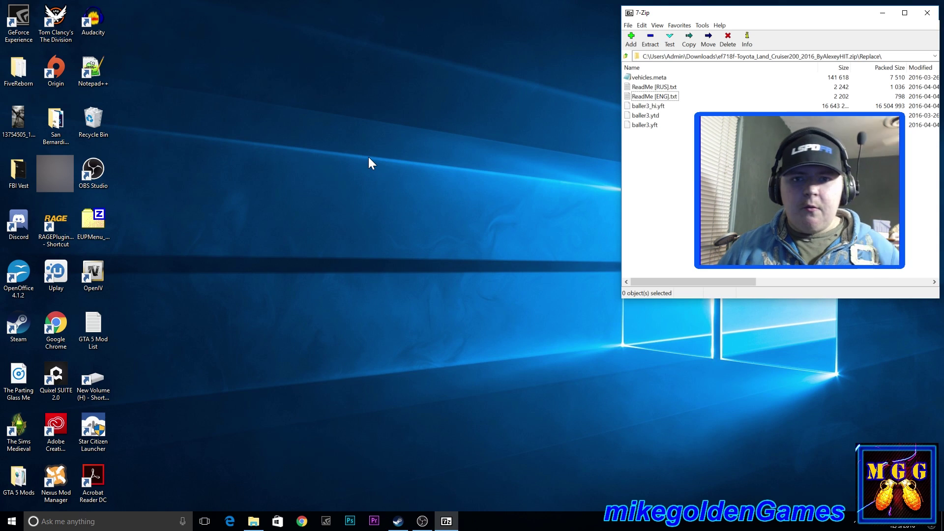
Launch OpenIV from the desktop and load the Windows version of Grand Theft Auto V
left_click(94, 274)
double_click(94, 274)
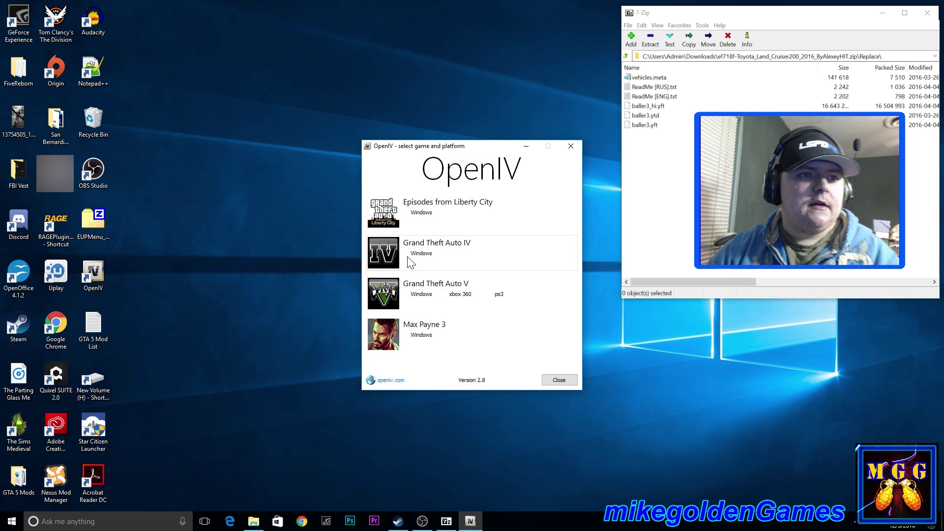
right_click(650, 108)
left_click(639, 177)
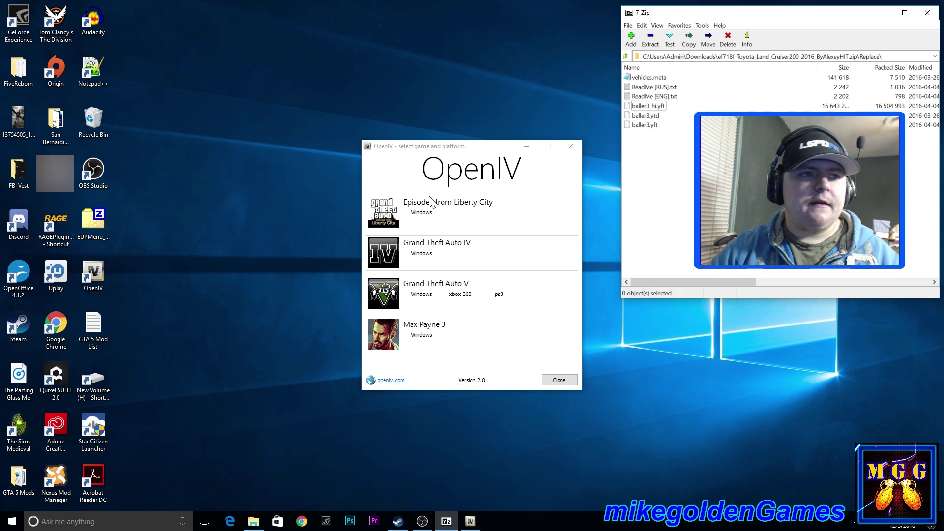
right_click(93, 119)
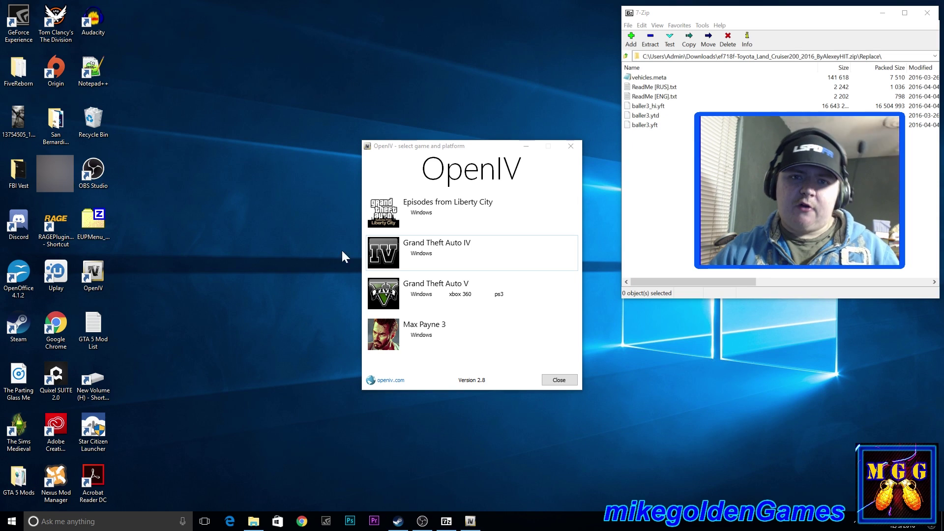
left_click(421, 296)
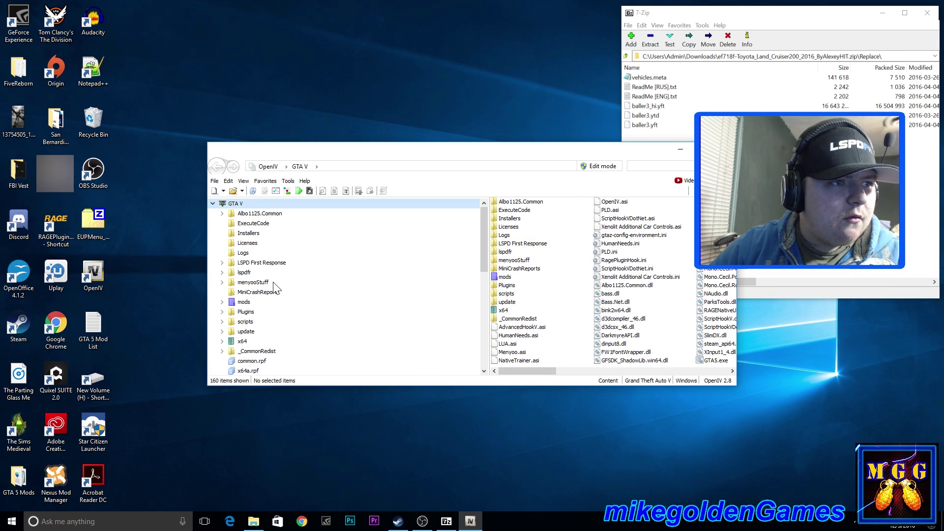
Compare the contents of the game's mods and update folders and place the OpenIV window beside the archive
left_click(246, 303)
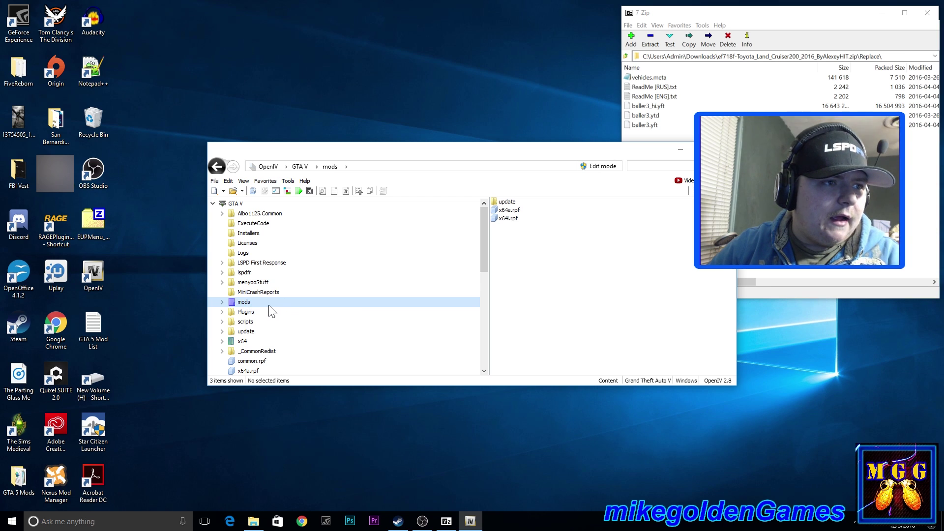
scroll(276, 314, "down", 2)
left_click(249, 273)
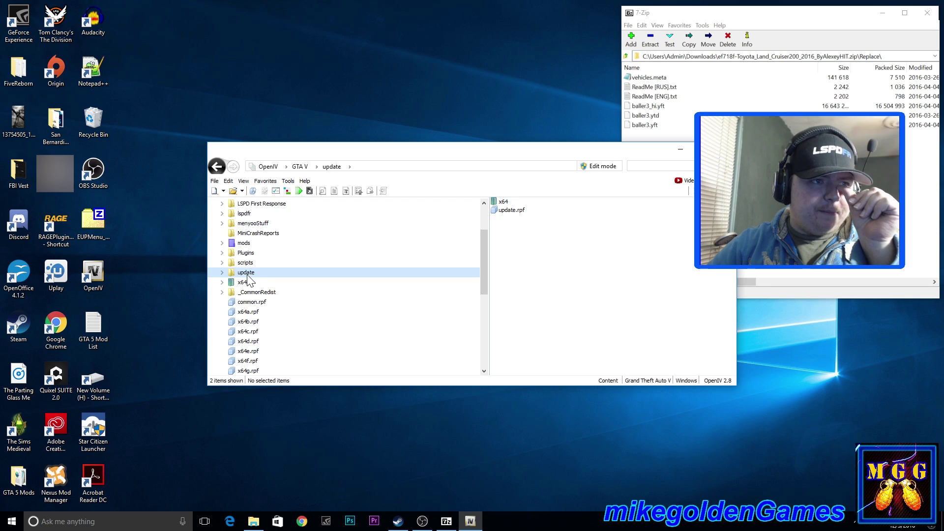
left_click(252, 244)
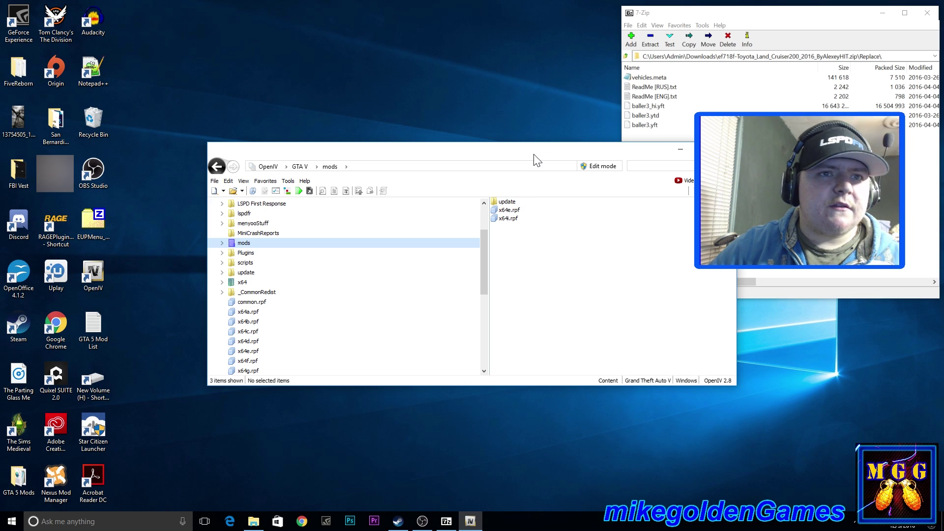
left_click_drag(534, 157, 416, 107)
left_click(651, 141)
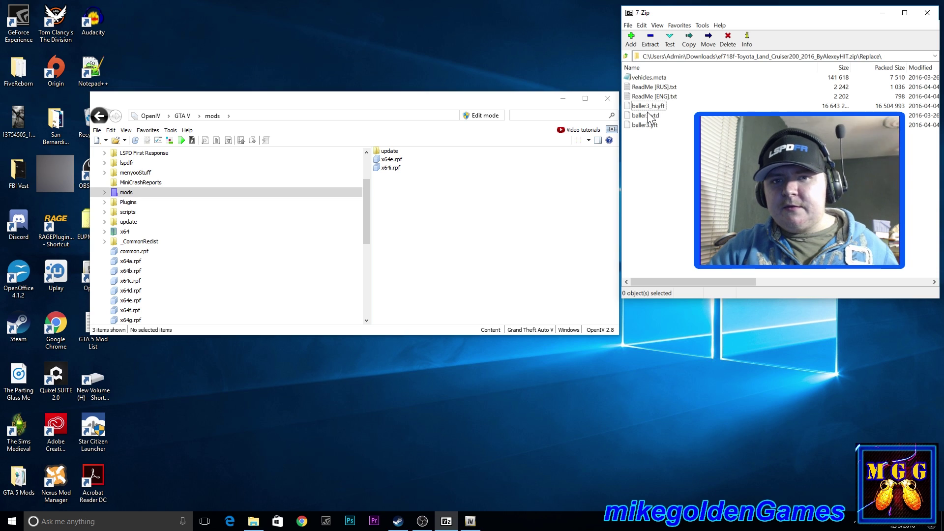
Search the game files for baller3.ytd and widen the search window to read the full paths
left_click(173, 130)
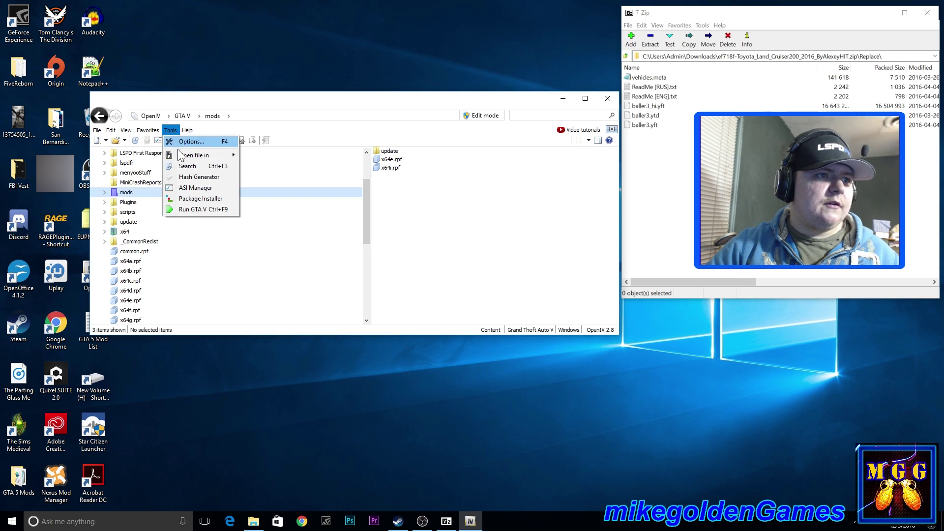
left_click(185, 171)
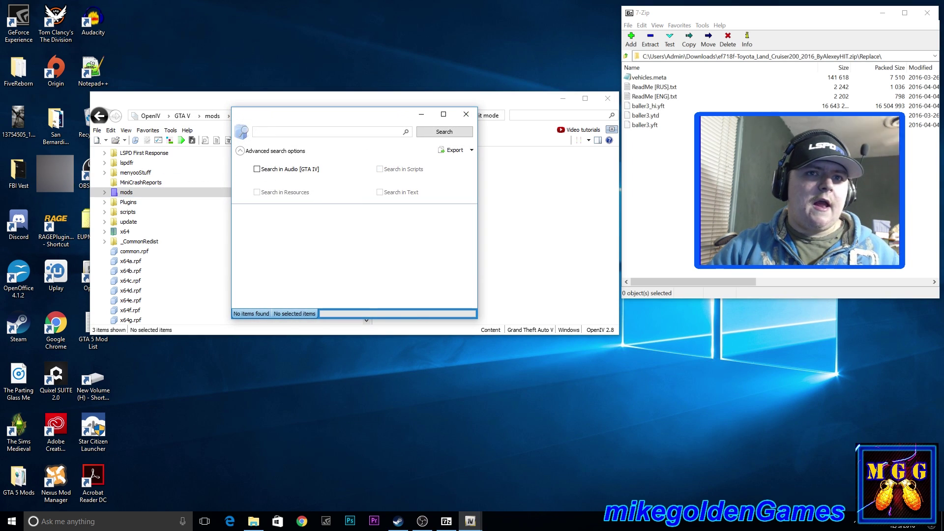
type("baller3.ytd")
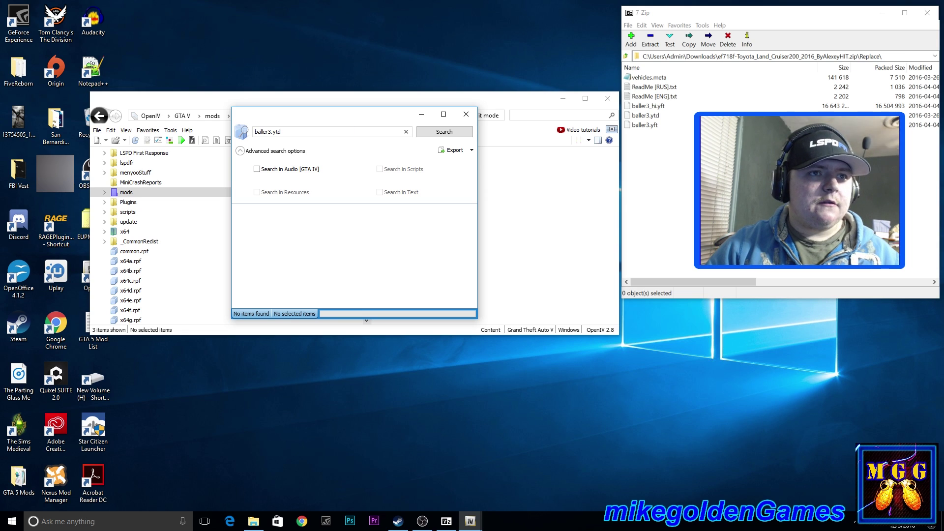
left_click(458, 134)
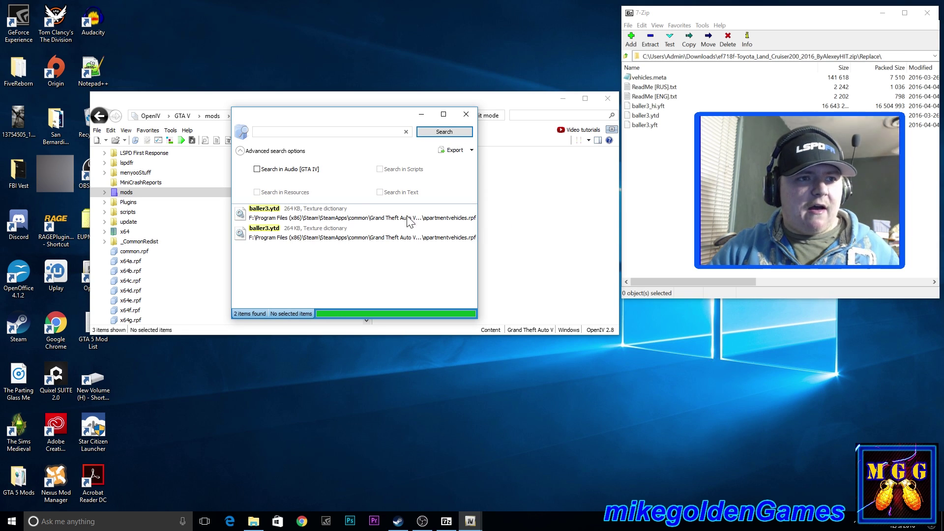
left_click_drag(478, 234, 696, 235)
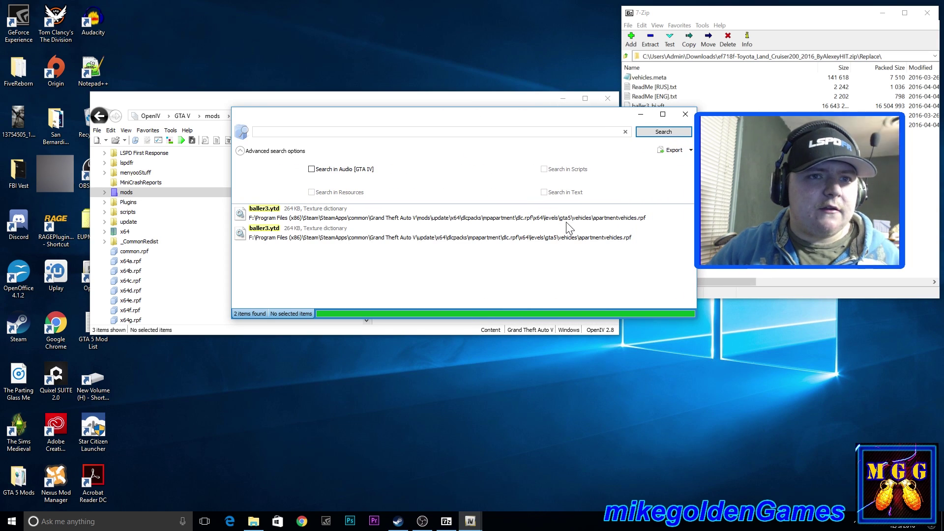
Compare the baller3.ytd search results and open the location of the copy inside the mods folder's apartmentvehicles.rpf
left_click(435, 205)
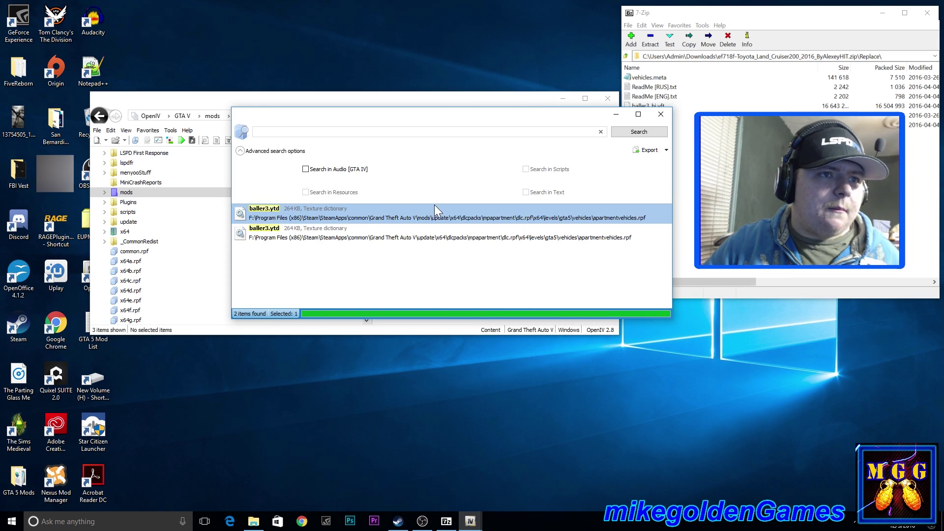
left_click(418, 239)
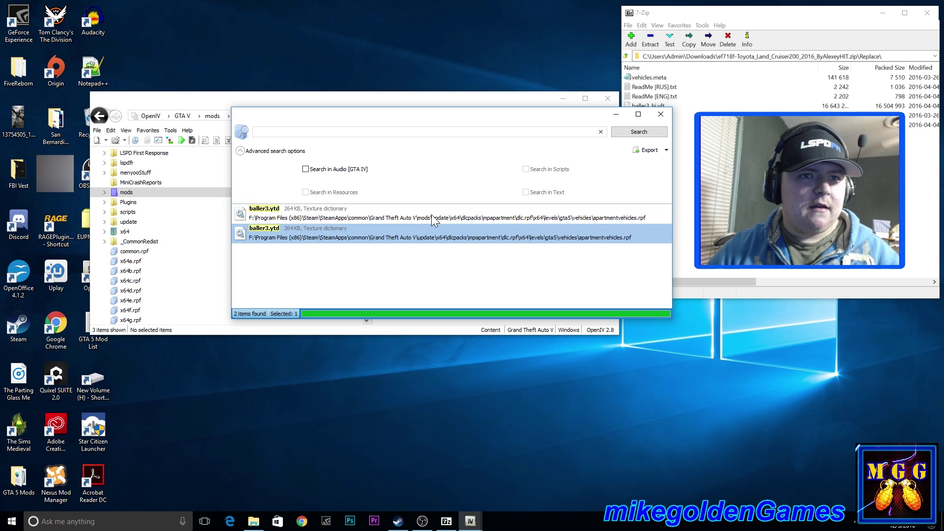
left_click(509, 217)
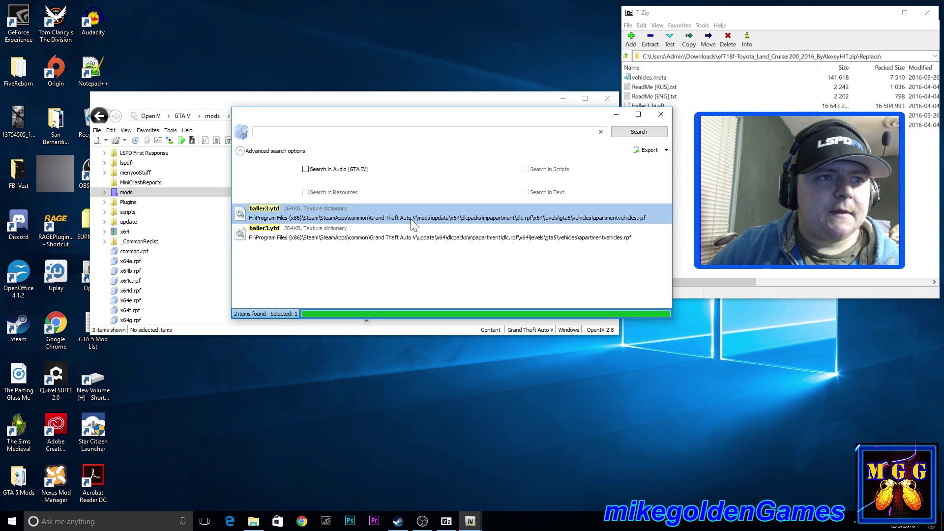
double_click(399, 222)
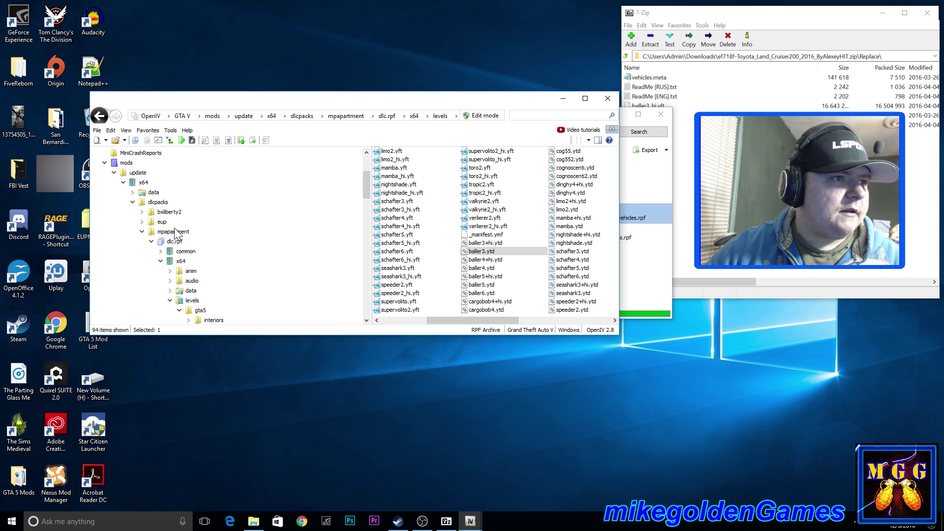
scroll(180, 241, "down", 1)
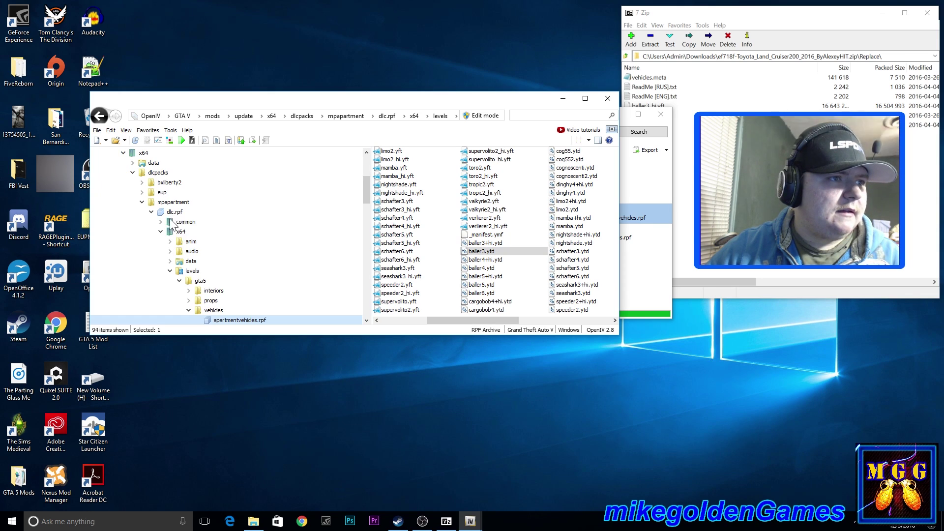
Filter the contents of apartmentvehicles.rpf in the mods folder by baller3
scroll(200, 275, "down", 1)
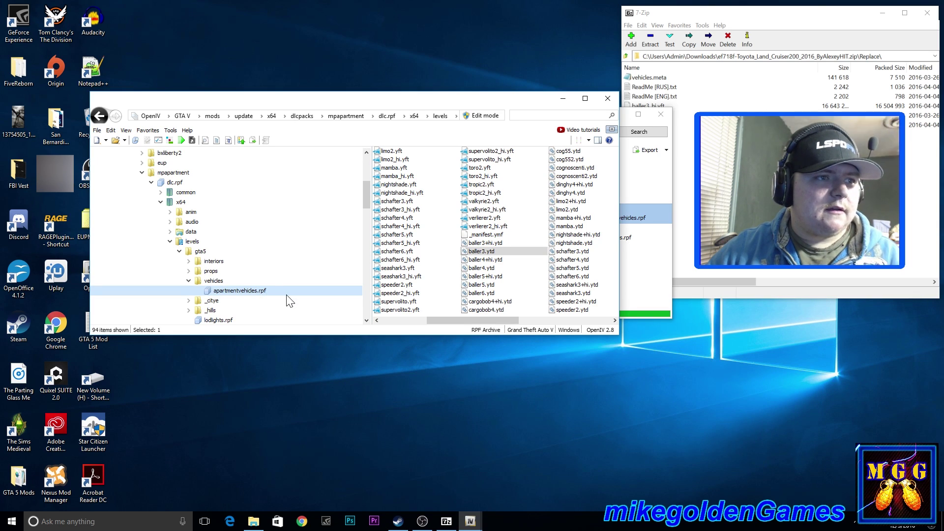
left_click(493, 253)
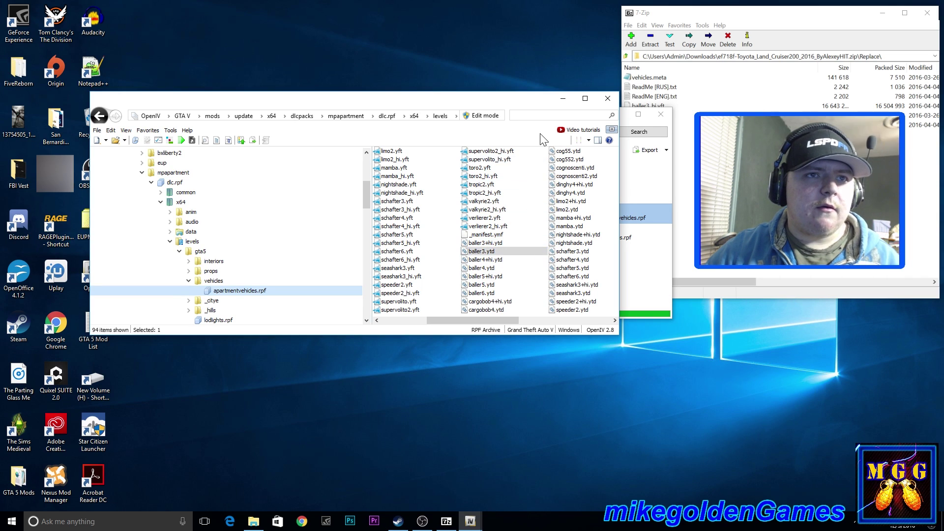
left_click(558, 116)
type("b")
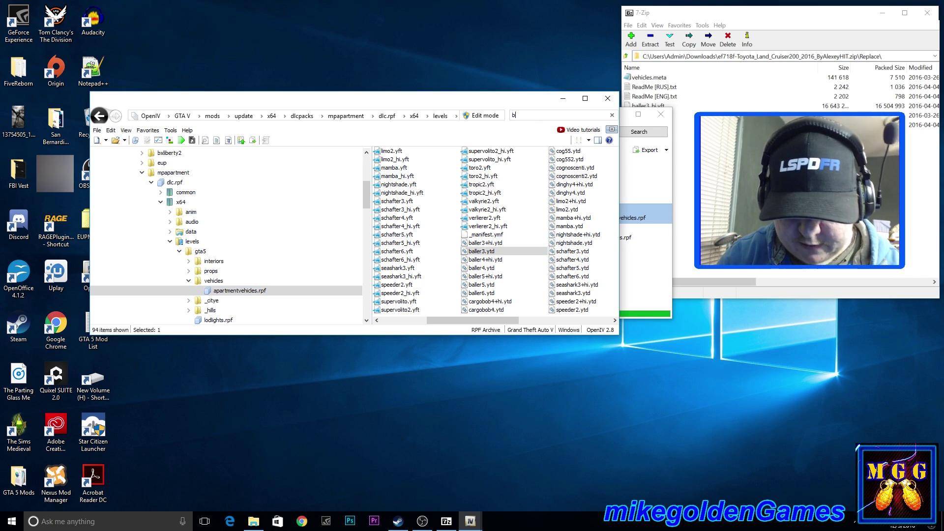
type("aller3")
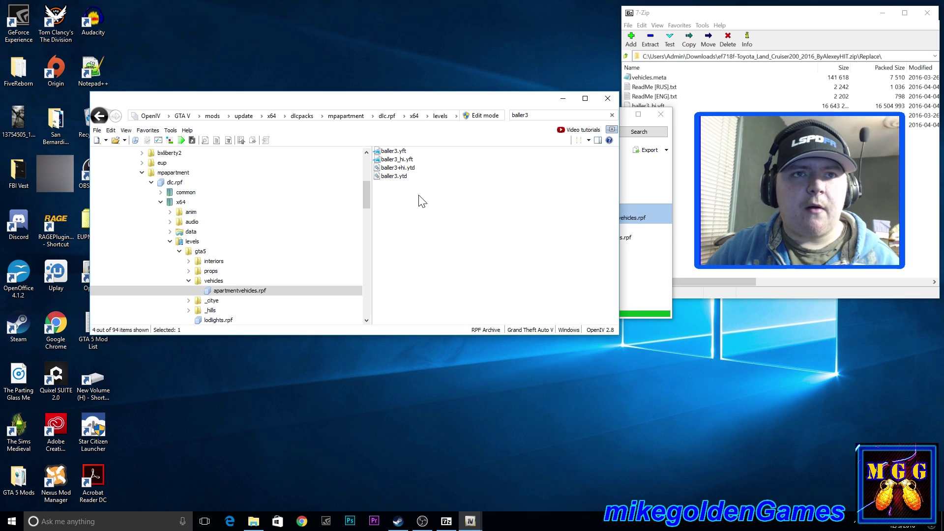
key("Return")
Move the 7-Zip window aside and copy the original baller3_hi.yft, baller3.ytd and baller3.yft from the game archive to the desktop
left_click_drag(750, 12, 816, 33)
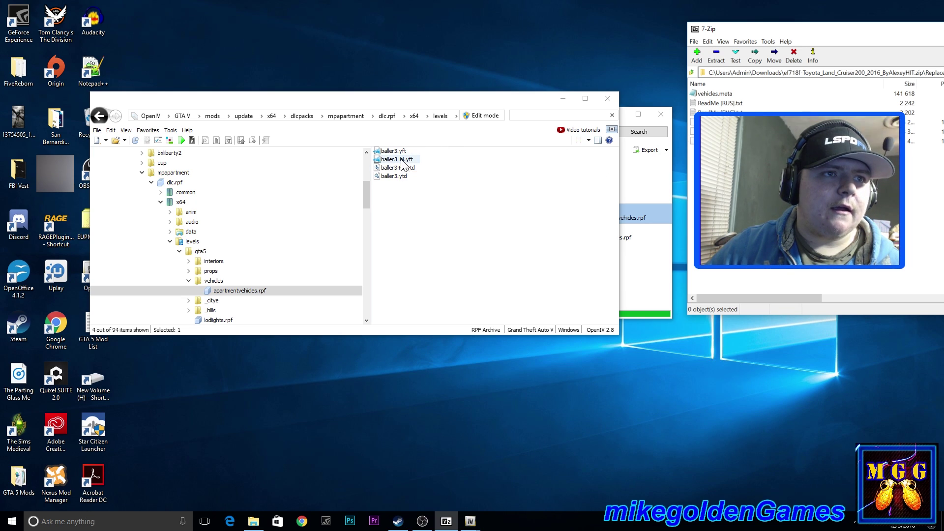
left_click_drag(407, 160, 247, 39)
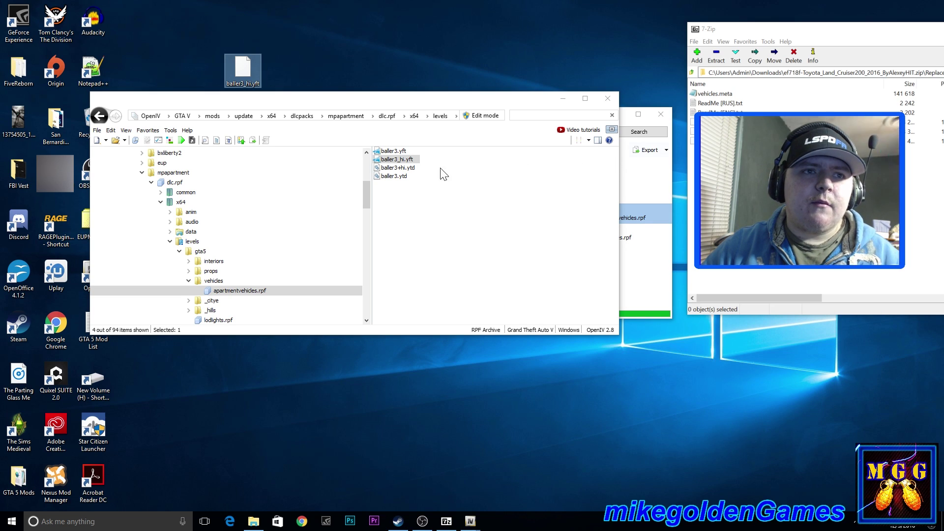
left_click_drag(395, 176, 346, 120)
left_click_drag(295, 72, 295, 74)
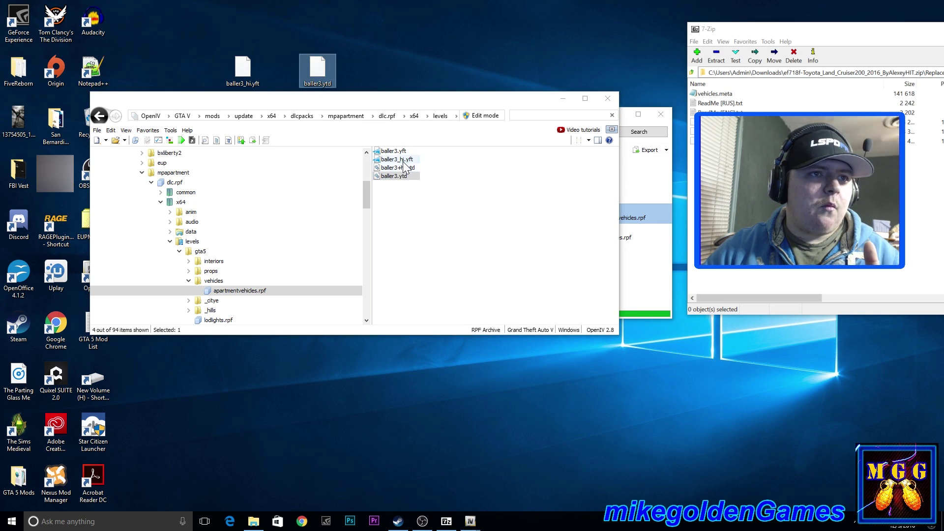
left_click_drag(397, 152, 417, 124)
left_click_drag(387, 61, 388, 61)
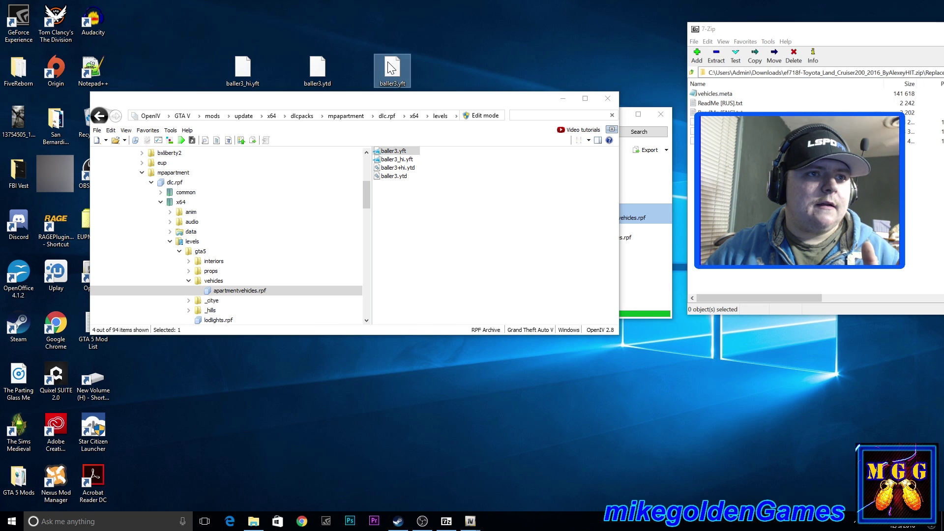
Turn on edit mode for the game archive and accept that changes are saved automatically
left_click(402, 152)
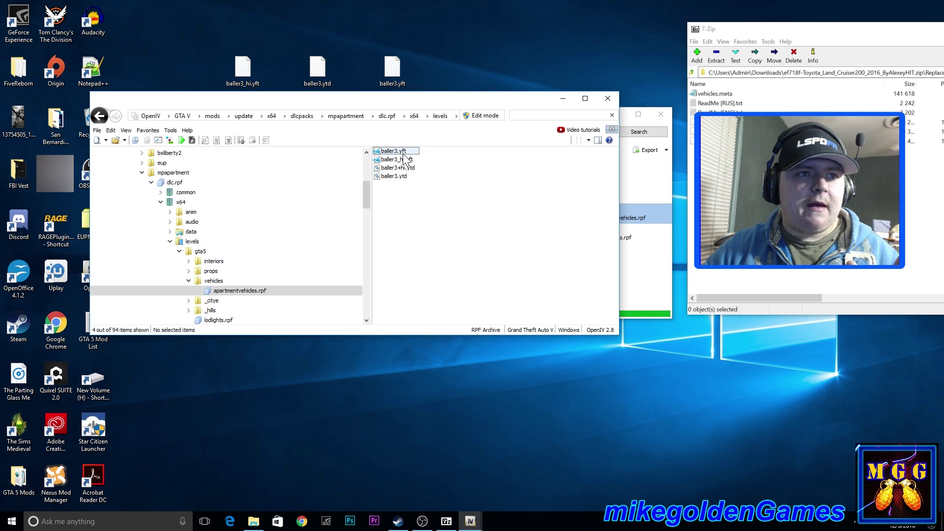
left_click(97, 130)
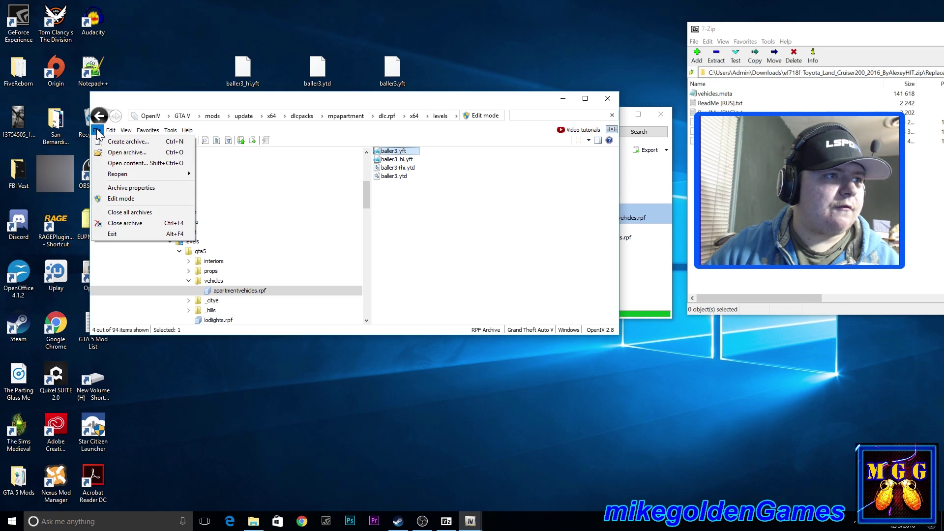
left_click(126, 199)
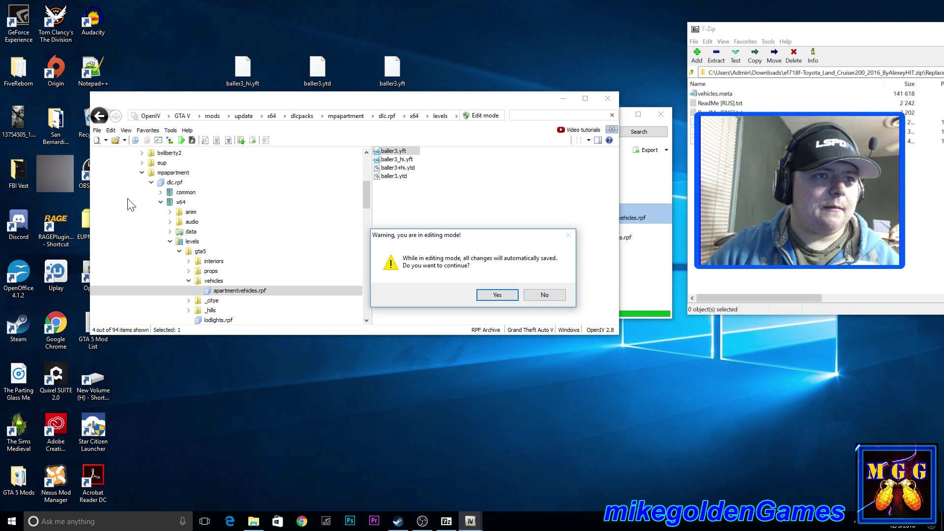
left_click(498, 295)
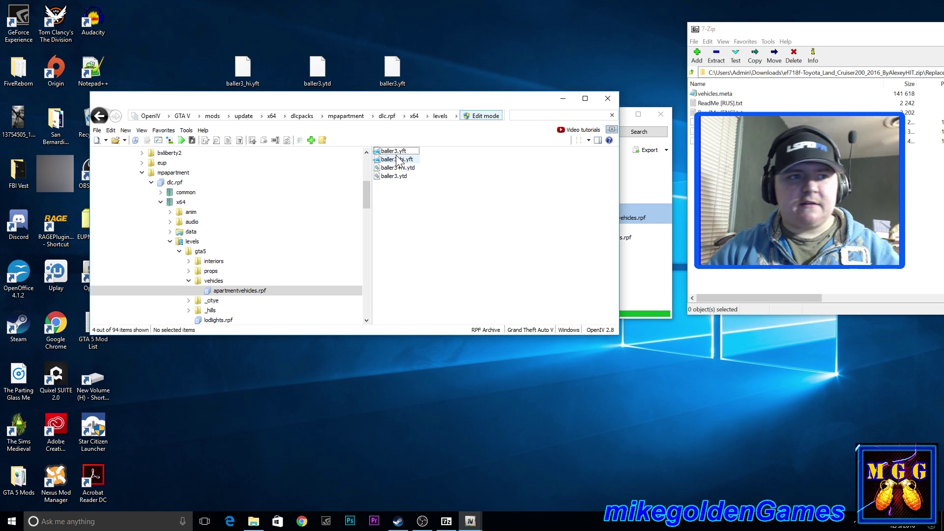
Delete baller3.yft, baller3_hi.yft and baller3.ytd from apartmentvehicles.rpf, keeping baller3+hi.ytd
left_click(396, 152)
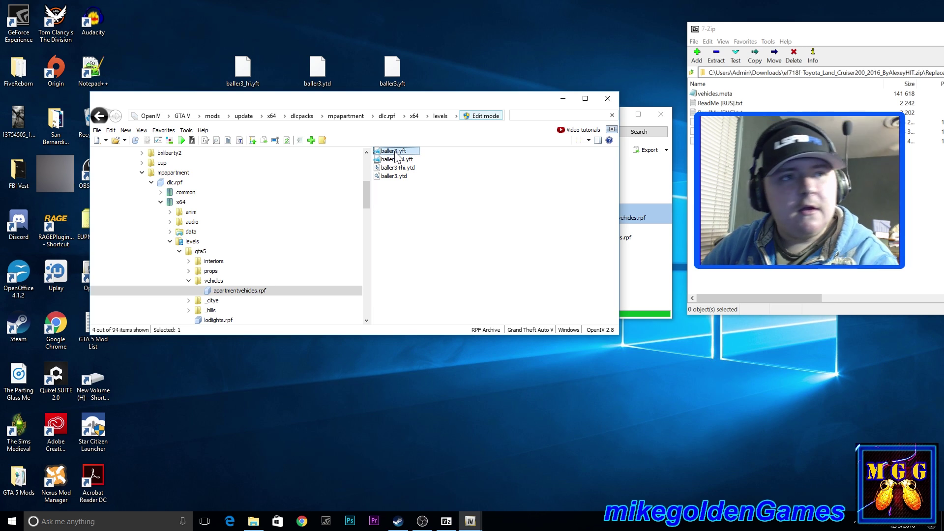
key("Delete")
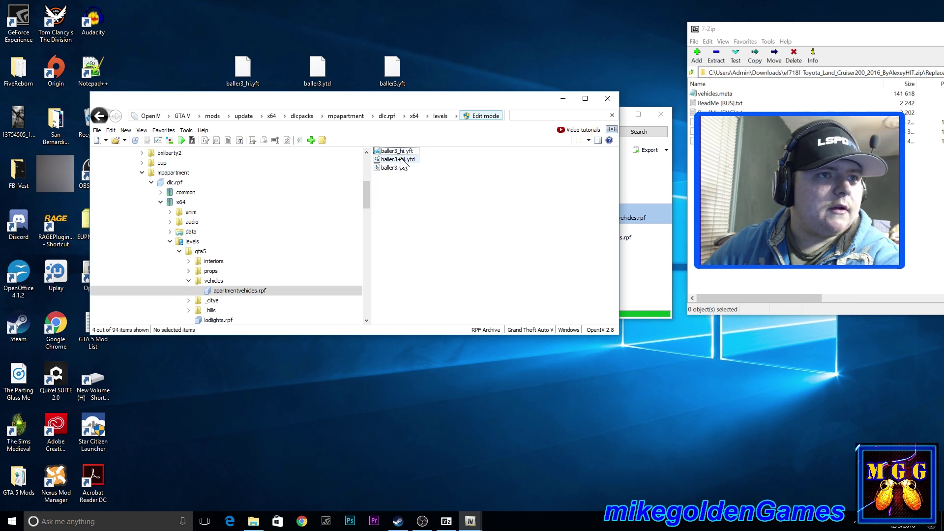
left_click(402, 164)
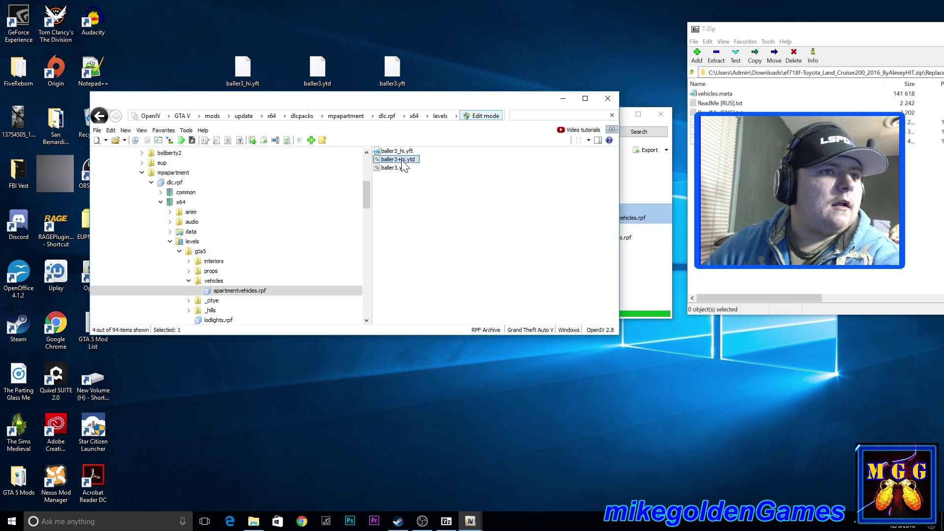
left_click(402, 151)
key("Delete")
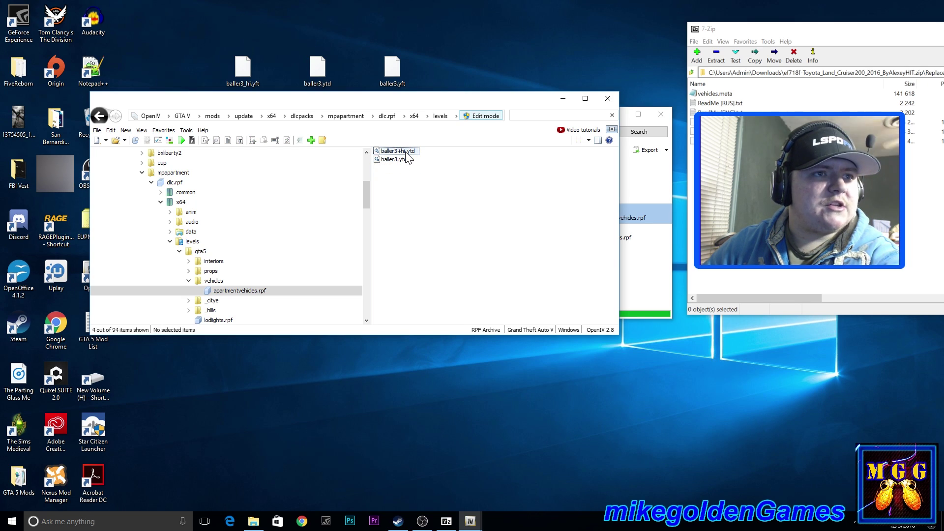
left_click(404, 162)
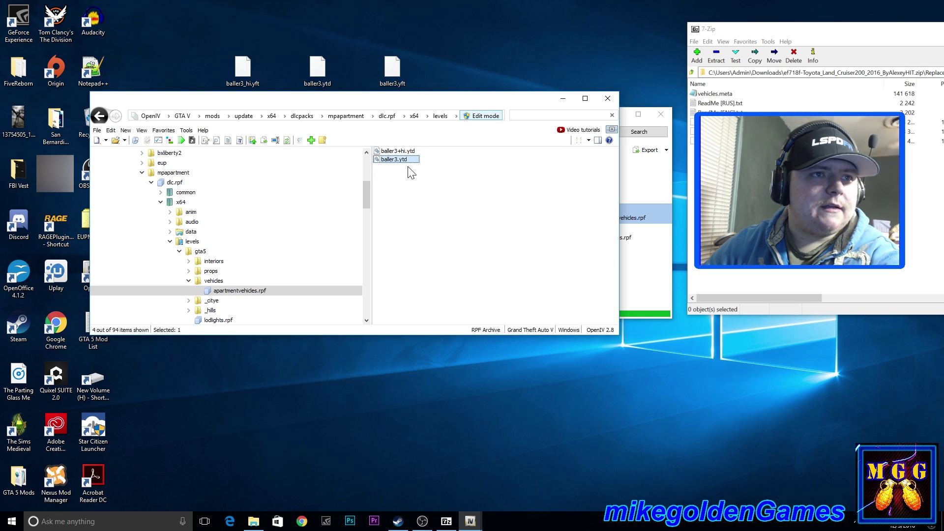
key("Delete")
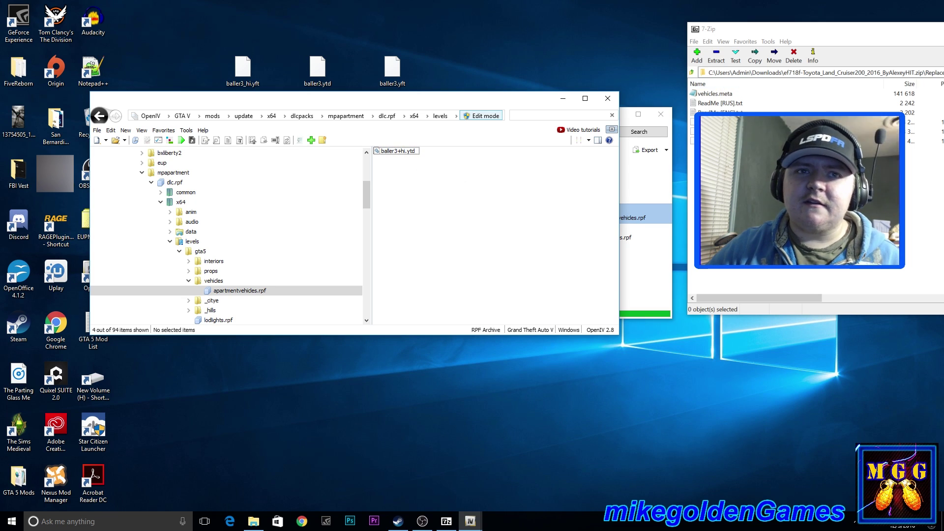
Try to copy the three baller3 replacement files straight from the 7-Zip archive into apartmentvehicles.rpf
left_click_drag(738, 141, 737, 122)
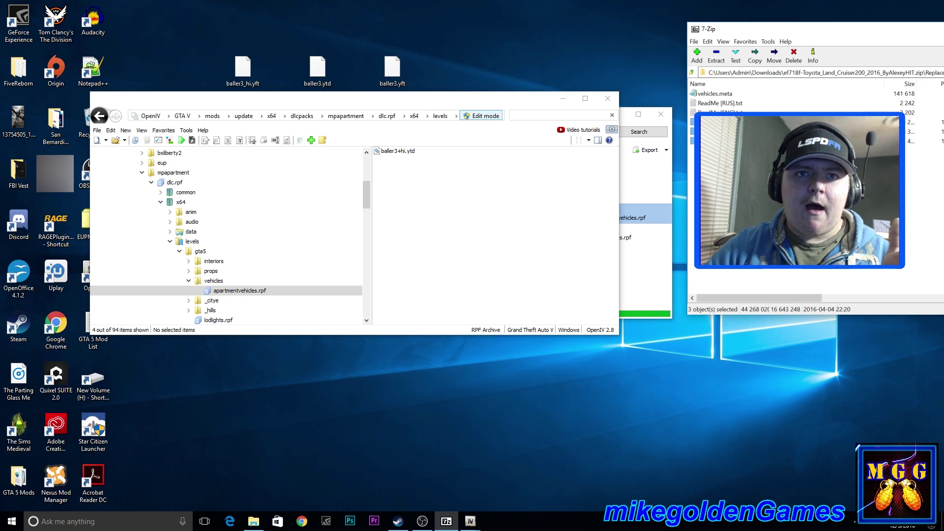
left_click_drag(728, 132, 440, 199)
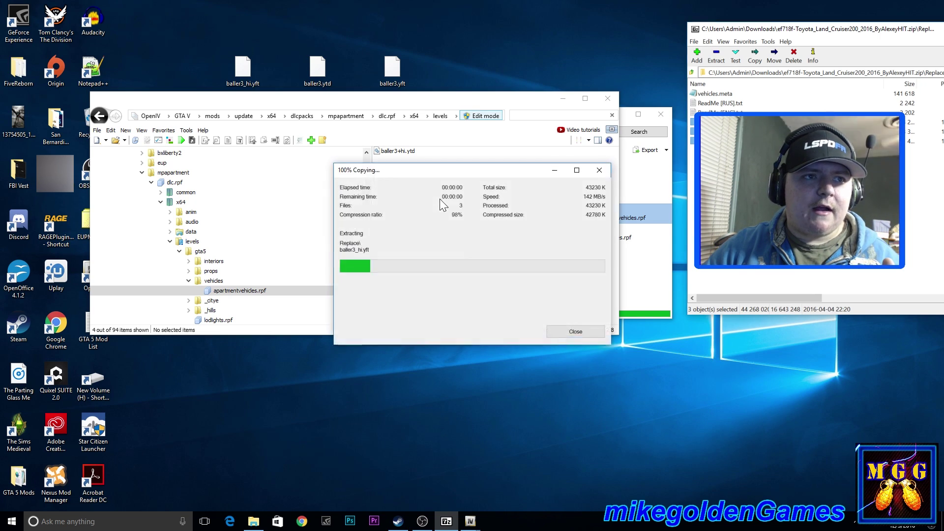
left_click(493, 294)
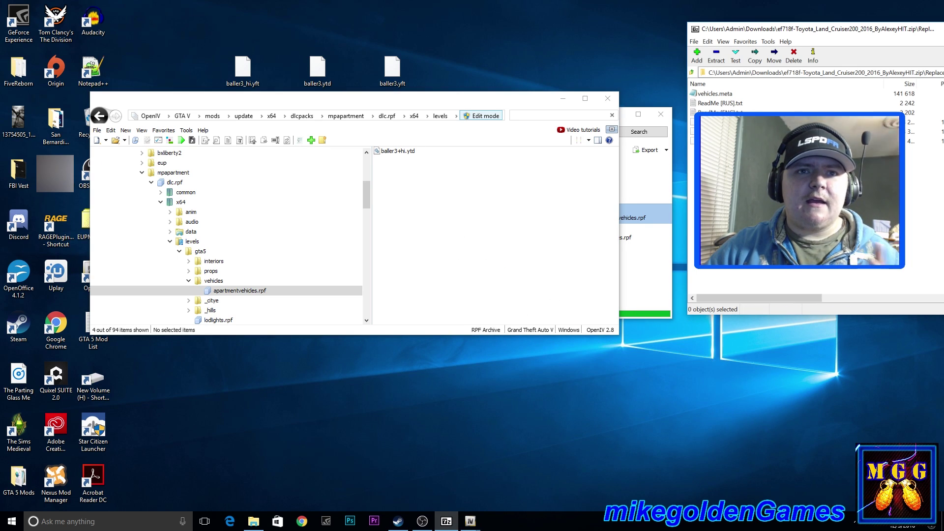
Create a new desktop folder named Baller3 BackUp
right_click(192, 47)
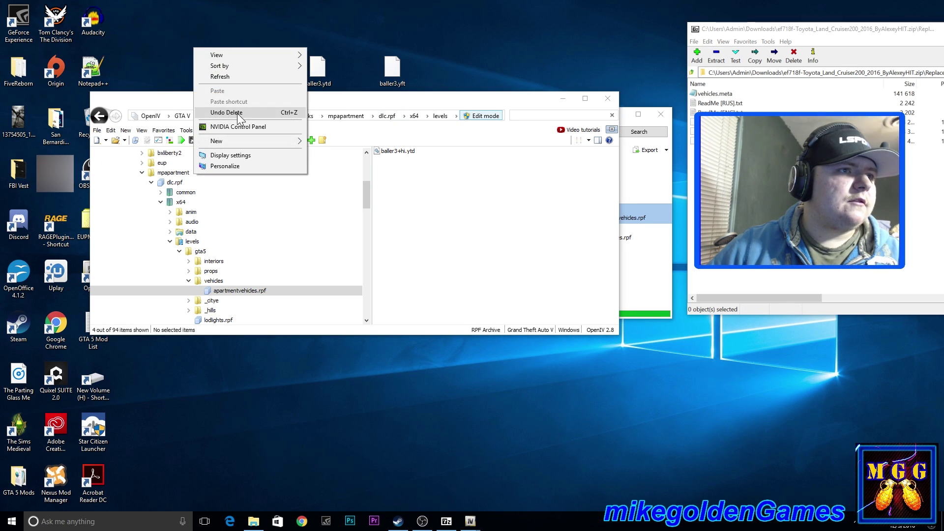
mouse_move(216, 141)
left_click(327, 141)
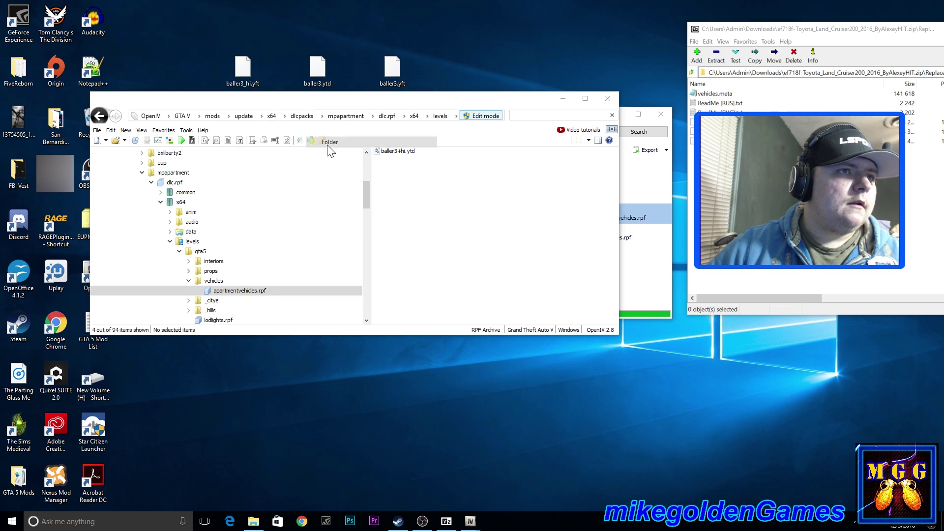
type("Ball")
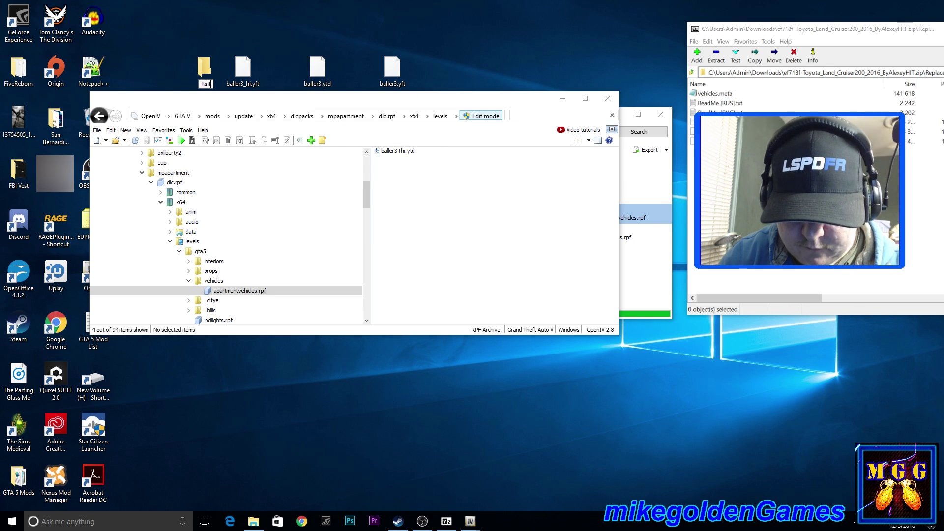
type("er3 Backup")
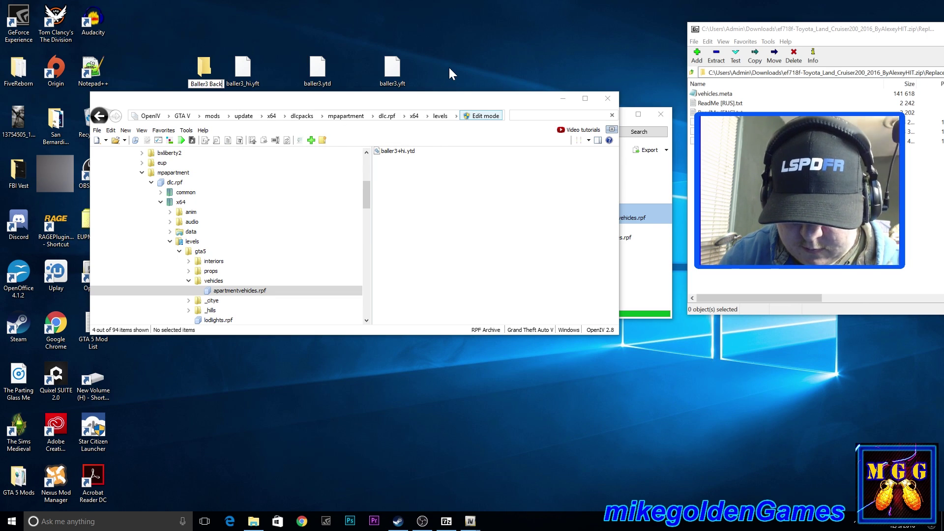
key("Return")
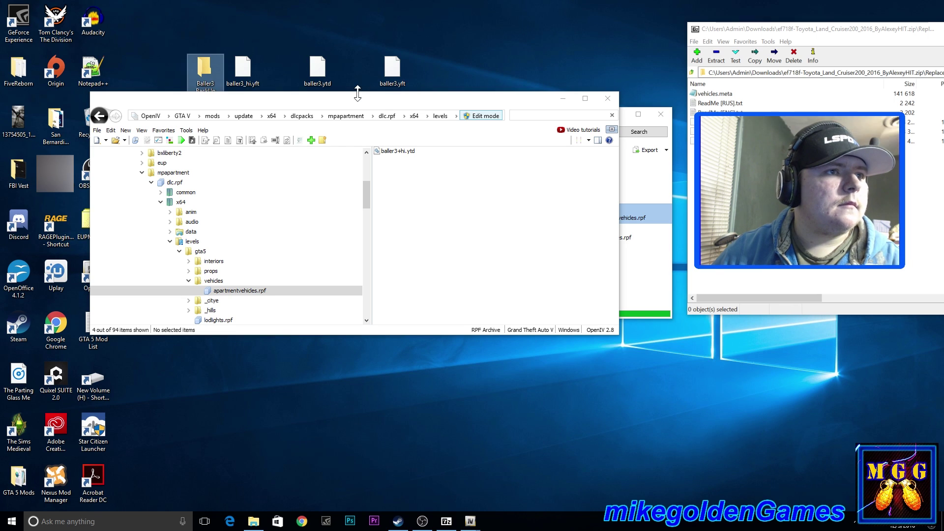
Move the three original baller3 files on the desktop into the Baller3 BackUp folder and set the folder out of the way
left_click_drag(331, 101, 332, 157)
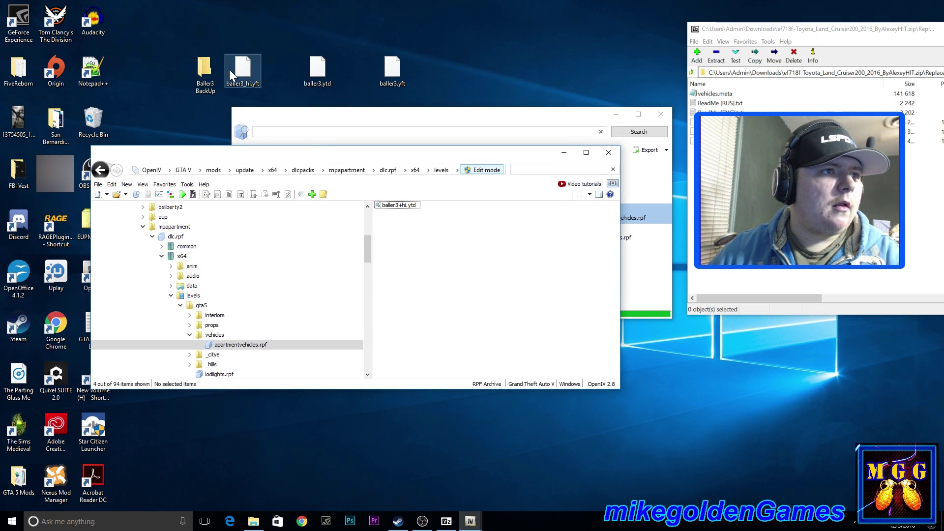
left_click_drag(230, 70, 382, 74)
left_click_drag(318, 70, 209, 75)
left_click_drag(168, 40, 167, 20)
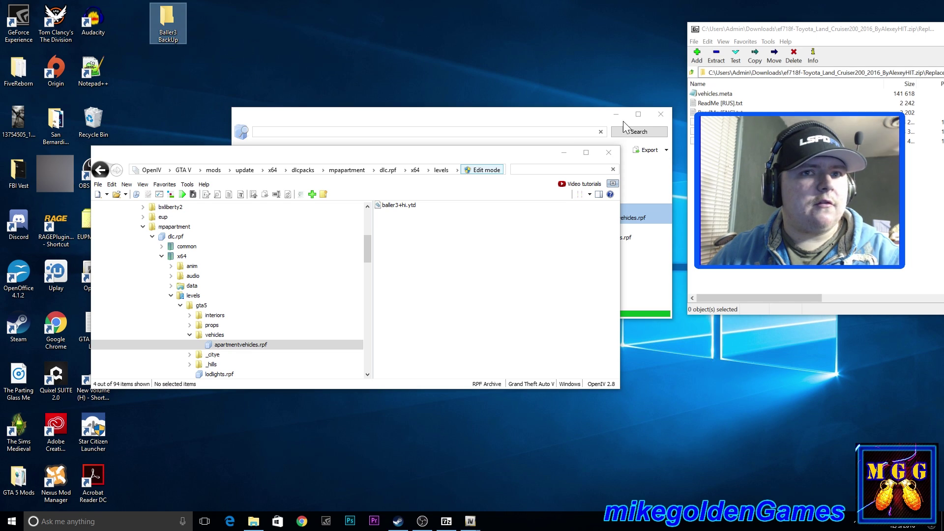
Extract the mod's three baller3 replacement files from the 7-Zip archive to the desktop
left_click_drag(787, 157, 718, 118)
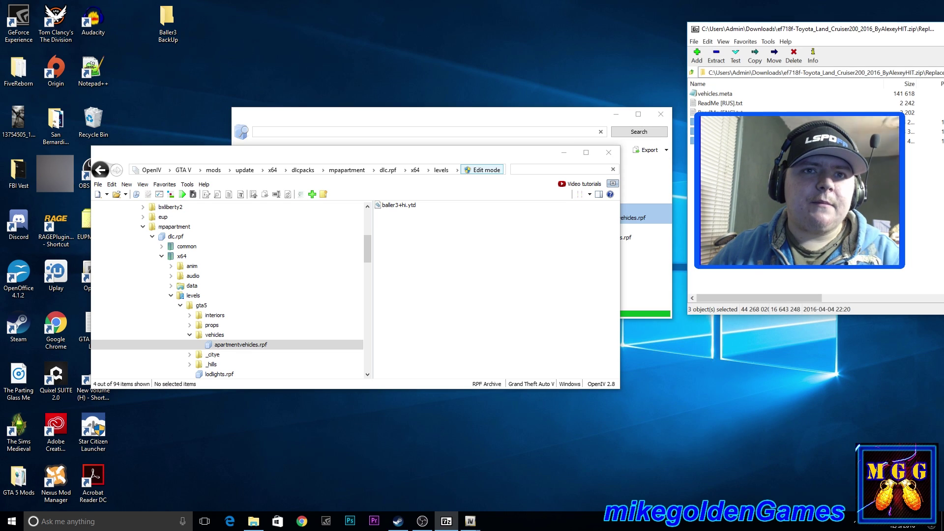
left_click_drag(317, 31, 318, 29)
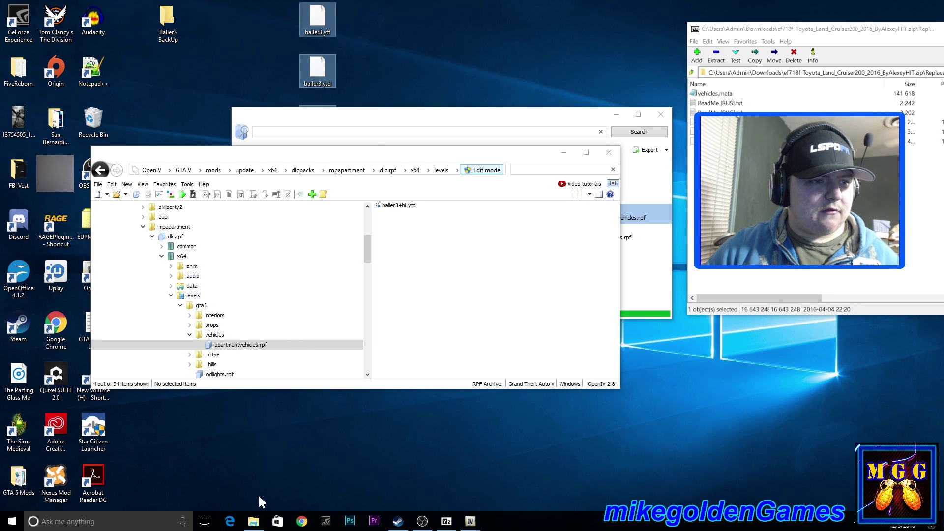
left_click(448, 523)
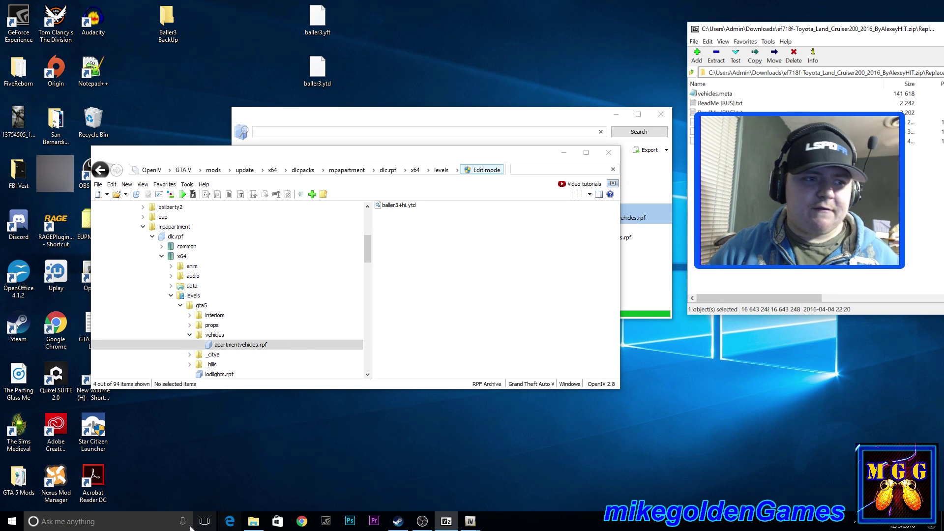
Switch to Microsoft Edge, search the web for 7zip and close the results page after viewing it
left_click(230, 521)
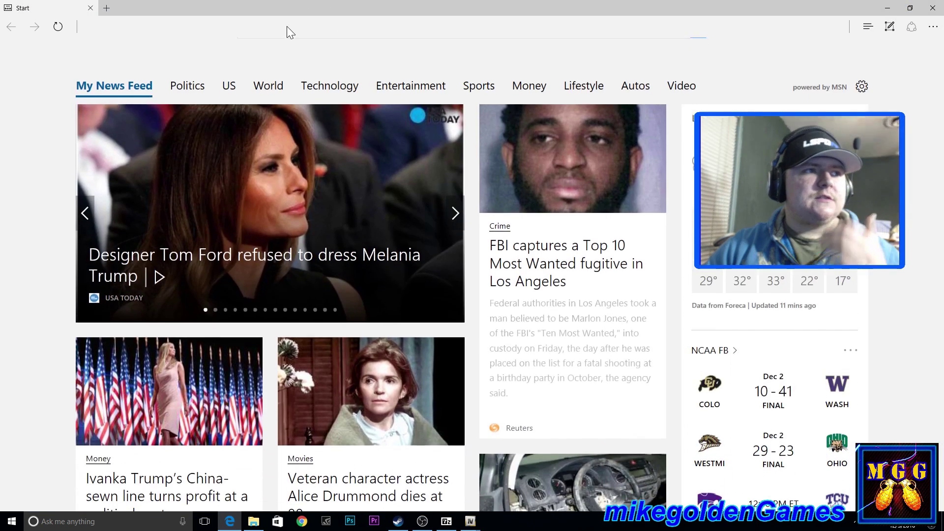
type("7zip")
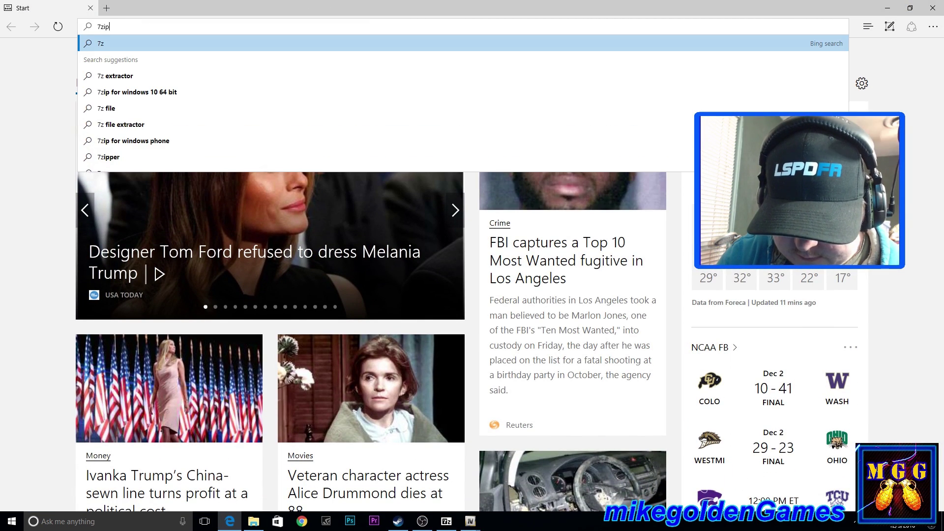
key("Return")
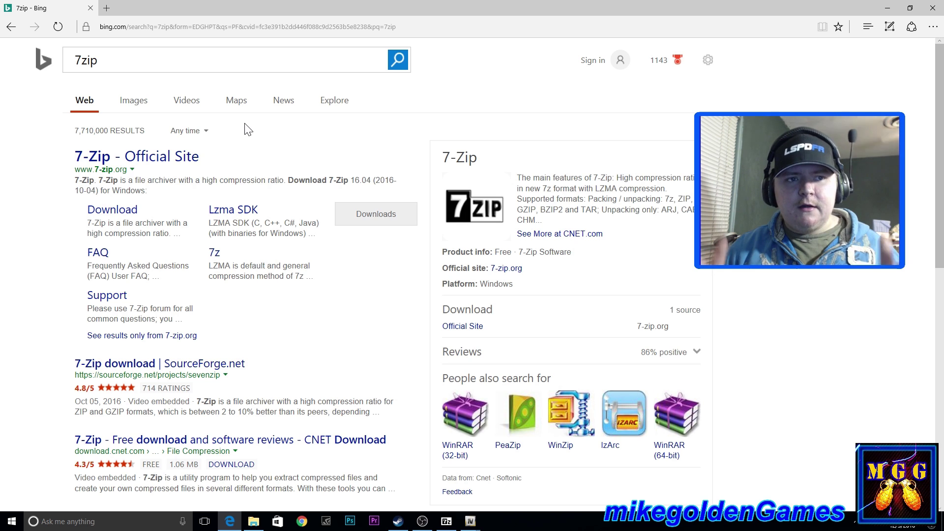
left_click(91, 8)
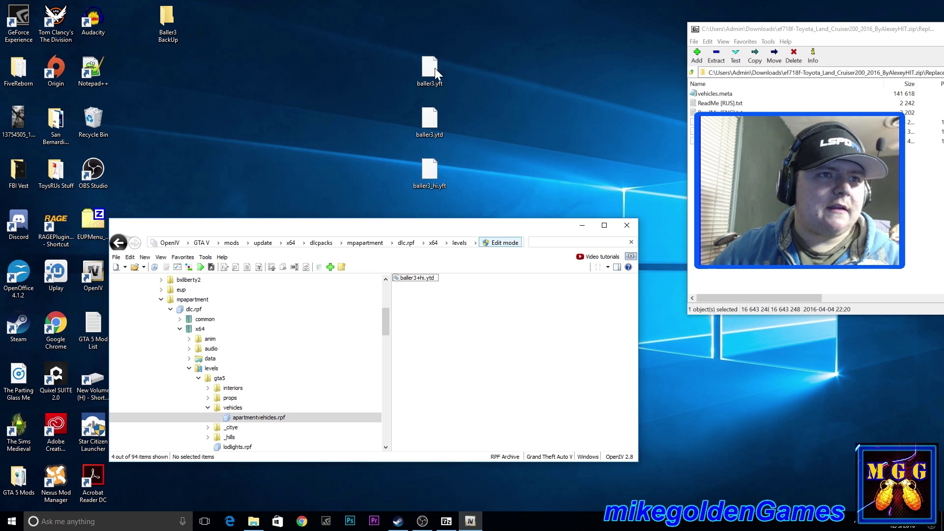
Add the three replacement baller3 files from the desktop to apartmentvehicles.rpf in OpenIV, overwriting the originals
left_click_drag(358, 35, 487, 211)
left_click_drag(428, 173, 448, 325)
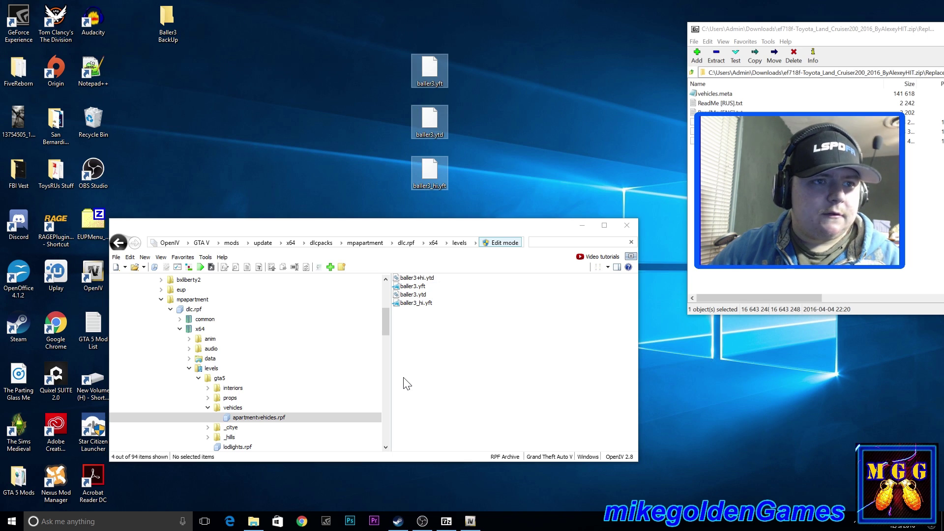
left_click(486, 385)
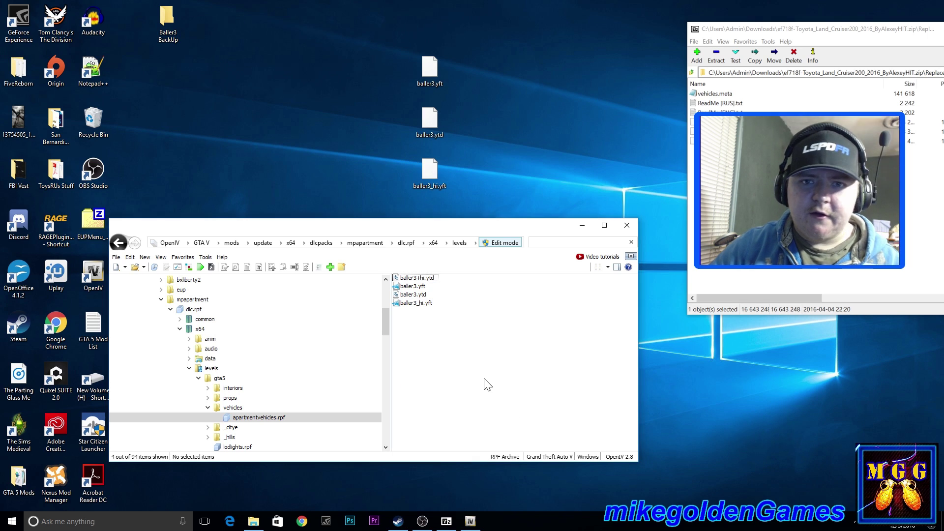
Close the filtered archive view and reopen apartmentvehicles.rpf from the vehicles folder to list all its files
left_click(116, 257)
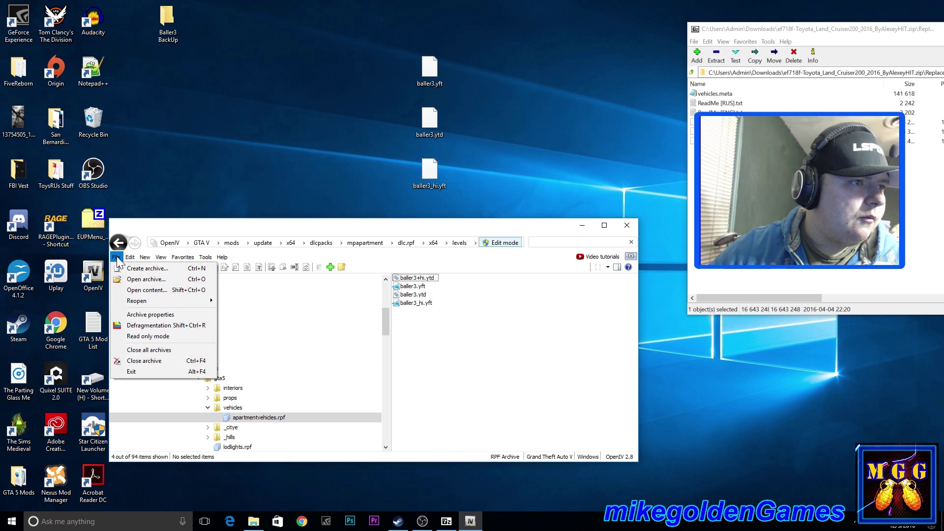
left_click(137, 361)
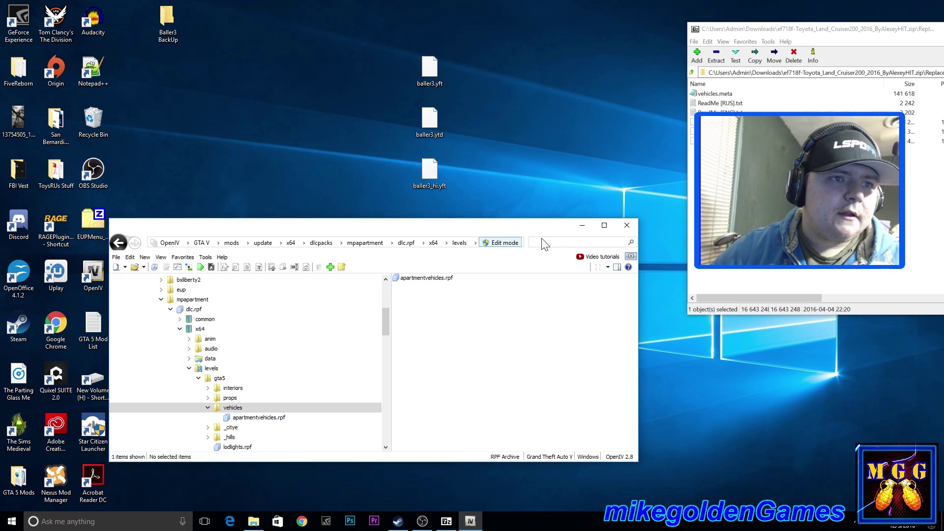
double_click(431, 278)
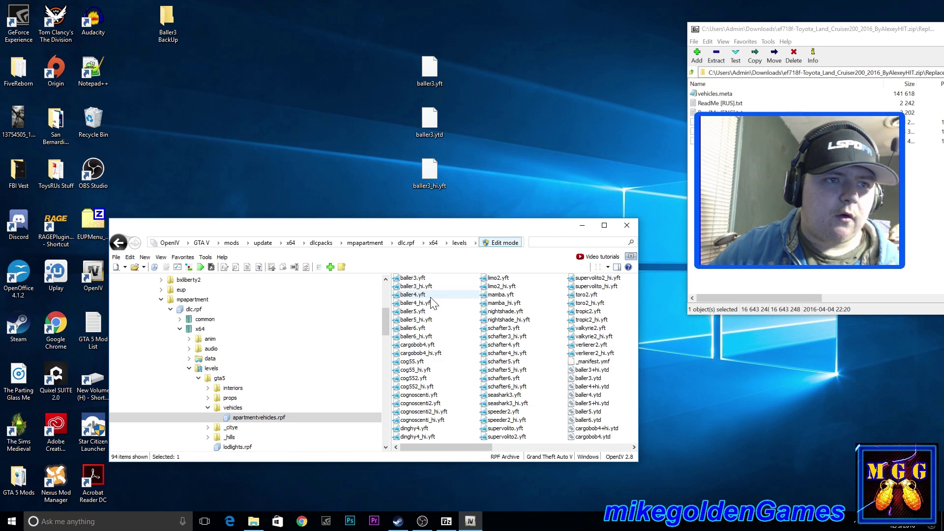
Preview baller3.yft in the model viewer, rotate the vehicle to check it, and close the viewer
left_click(414, 279)
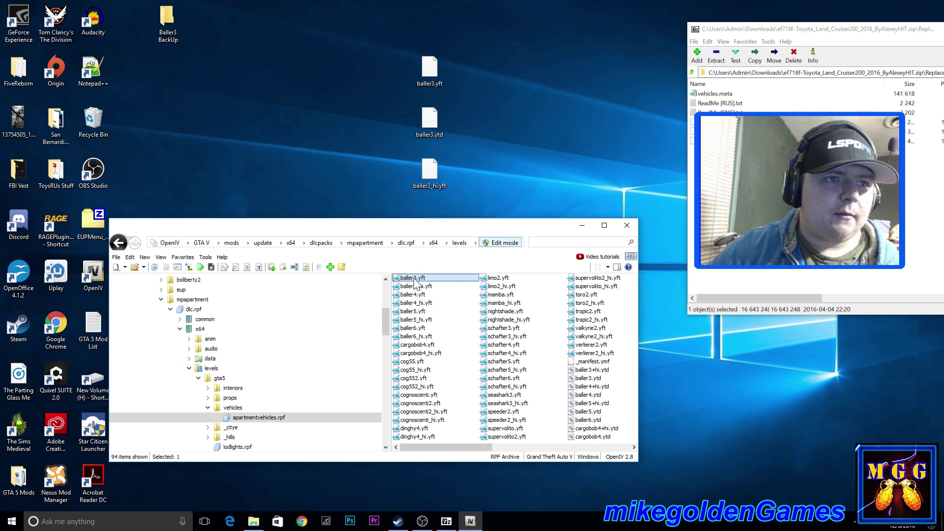
double_click(414, 278)
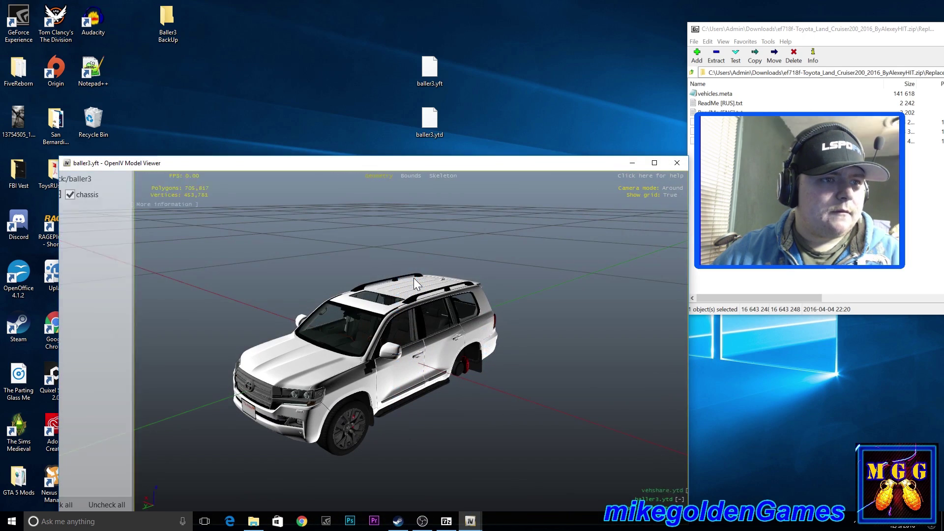
left_click_drag(387, 400, 527, 373)
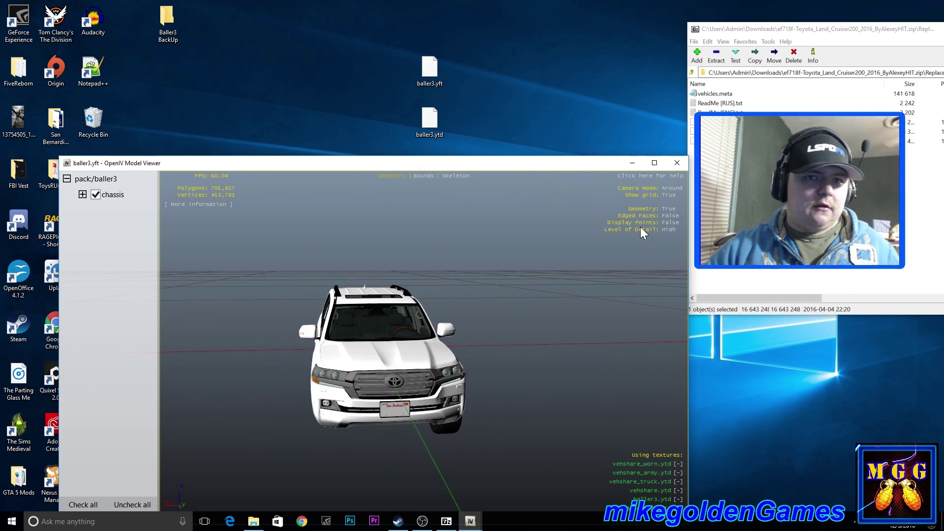
left_click(676, 164)
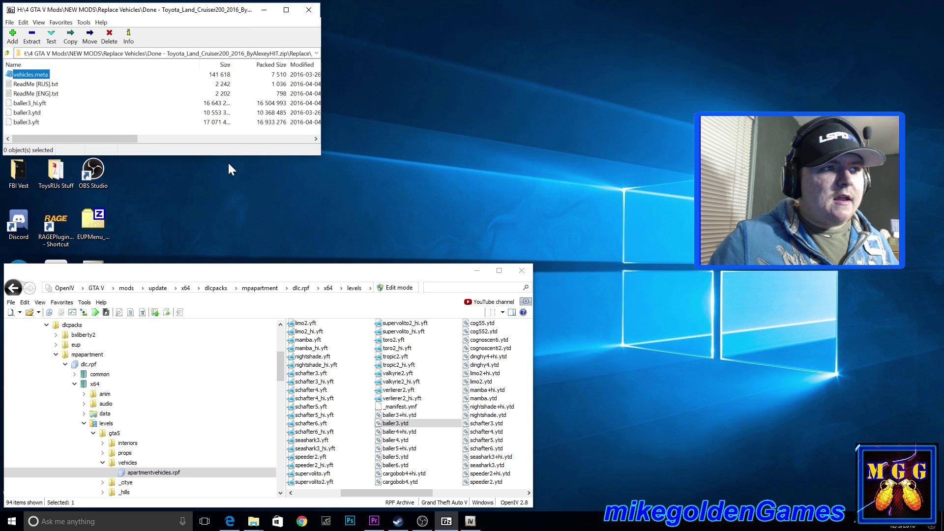
Open the mod's ReadMe [ENG].txt for the install path and browse OpenIV to mpapartment\dlc.rpf\common\data\levels\gta5
mouse_move(161, 18)
left_mouse_down()
mouse_move(377, 97)
mouse_move(168, 14)
left_mouse_up()
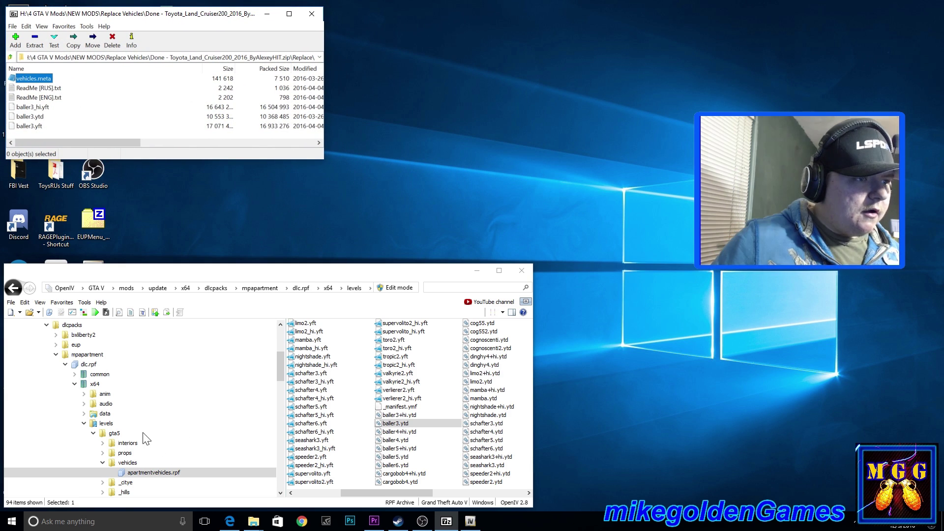
double_click(25, 98)
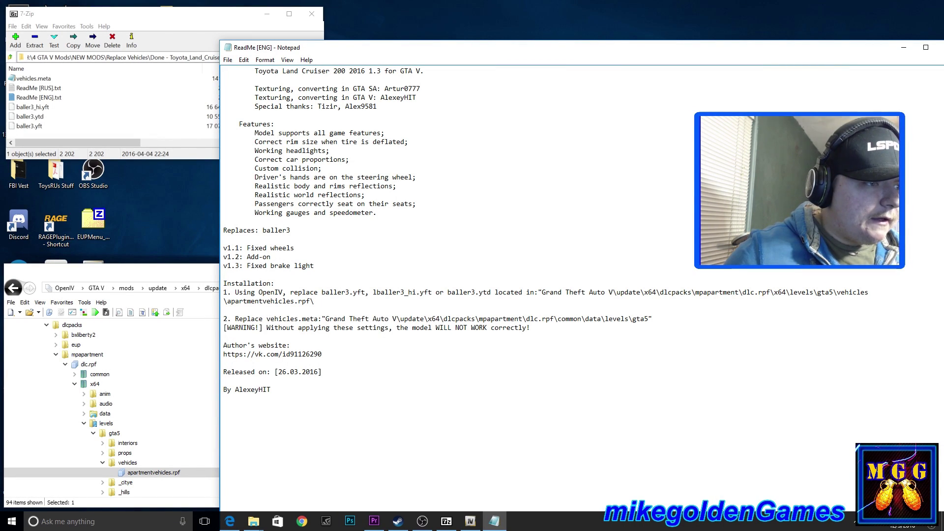
left_click(97, 376)
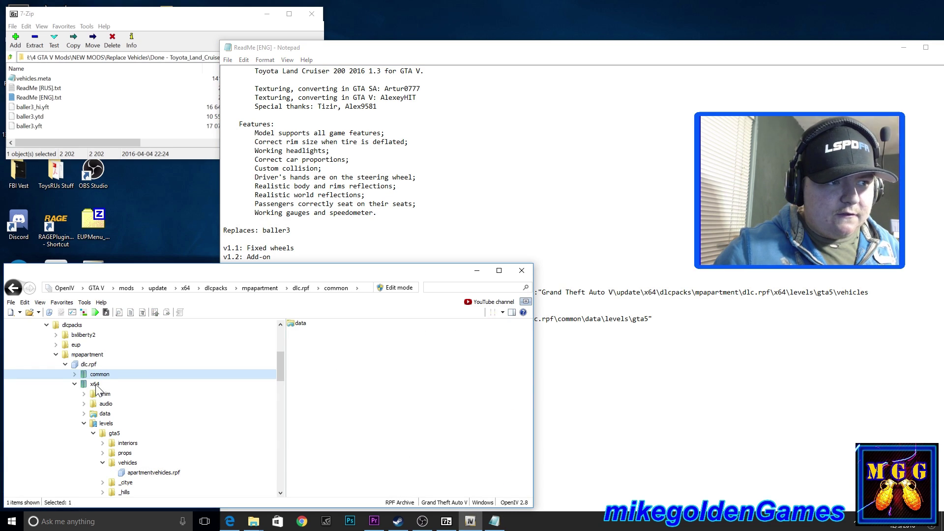
double_click(299, 324)
double_click(304, 349)
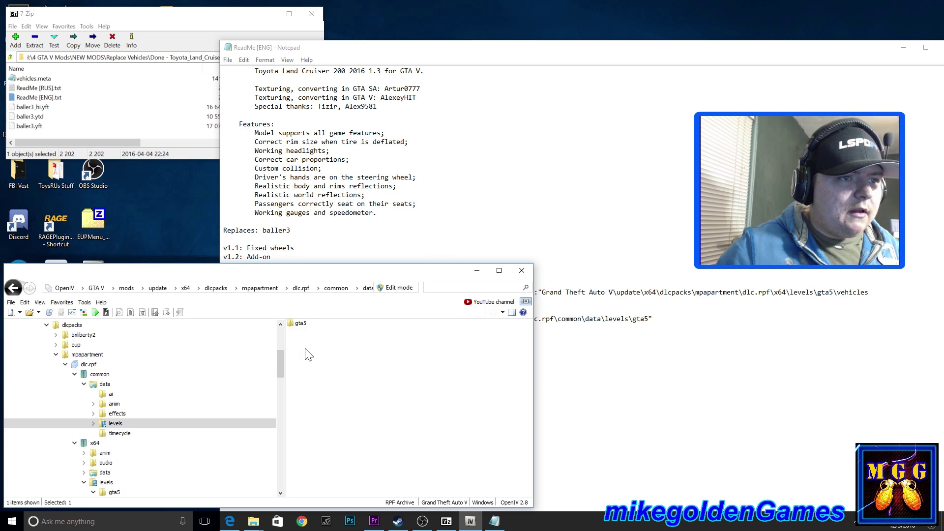
double_click(305, 325)
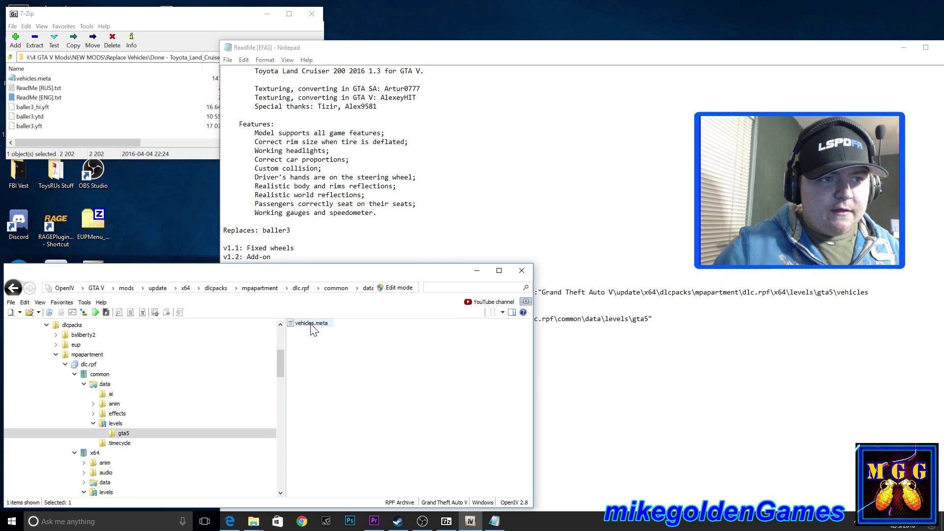
Move the readme window aside and extract vehicles.meta from the gta5 folder in OpenIV to the desktop
left_click_drag(779, 50, 580, 370)
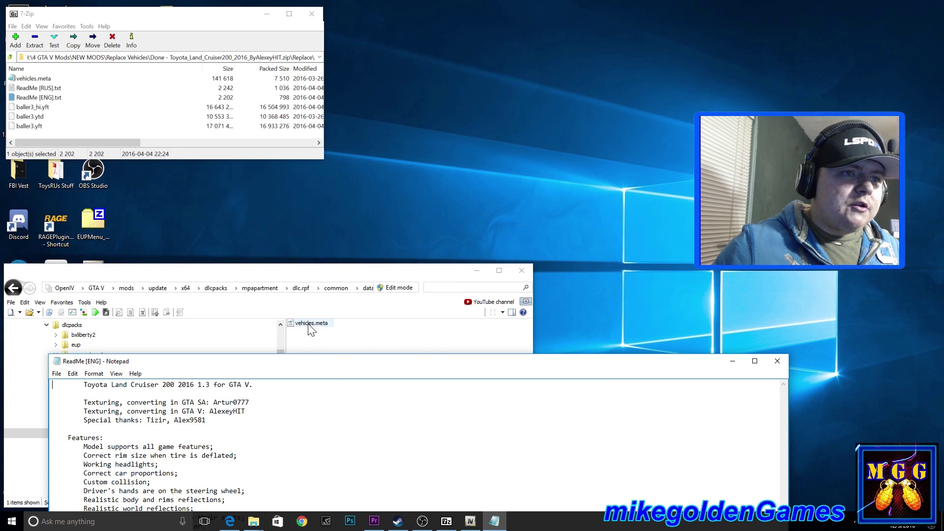
left_click_drag(313, 324, 613, 170)
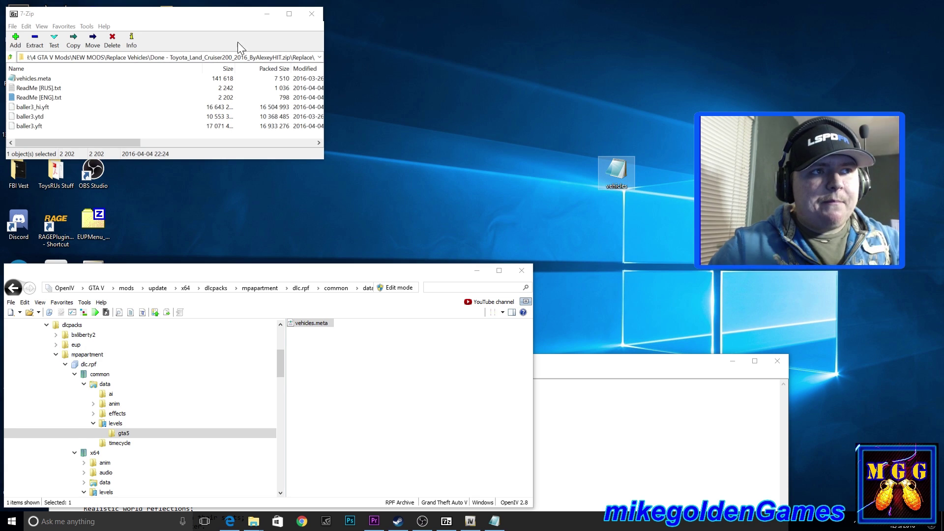
left_click_drag(205, 14, 173, 42)
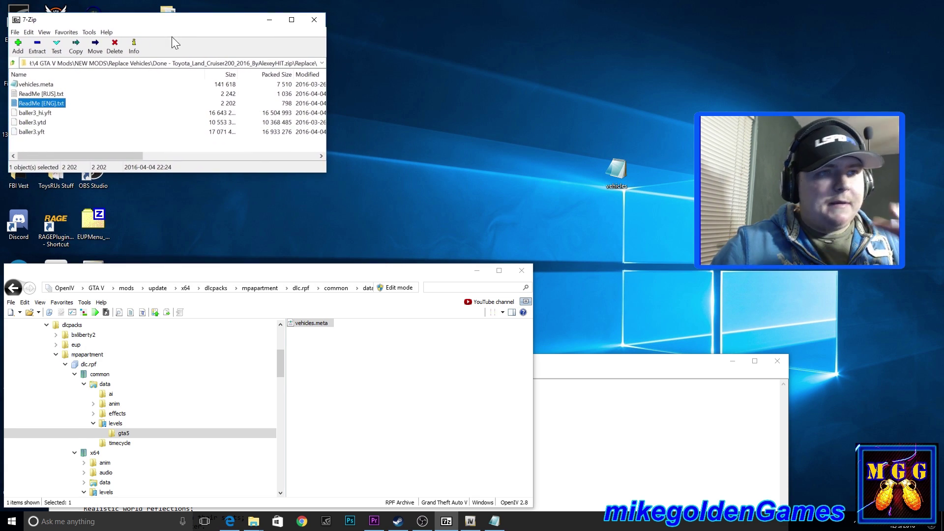
Open the extracted vehicles file from the desktop in Notepad and find the baller3 entry
double_click(619, 178)
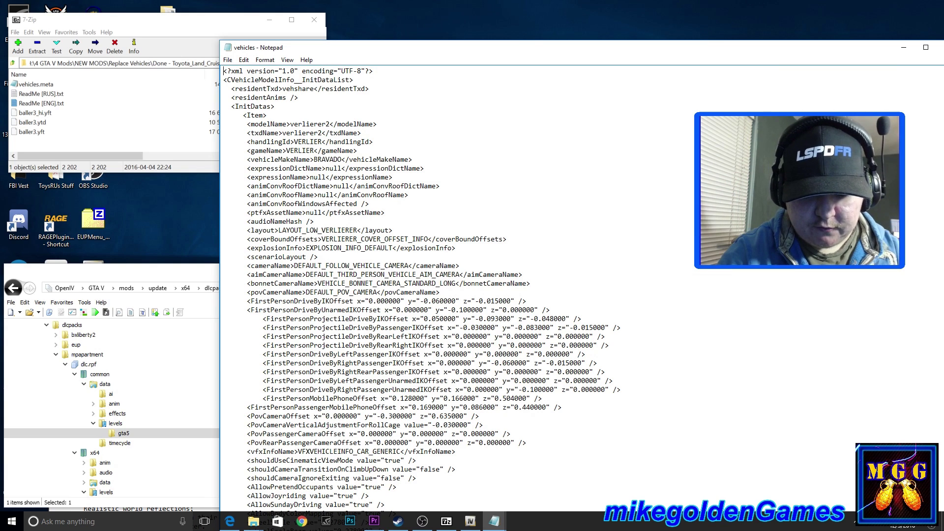
key("ctrl+f")
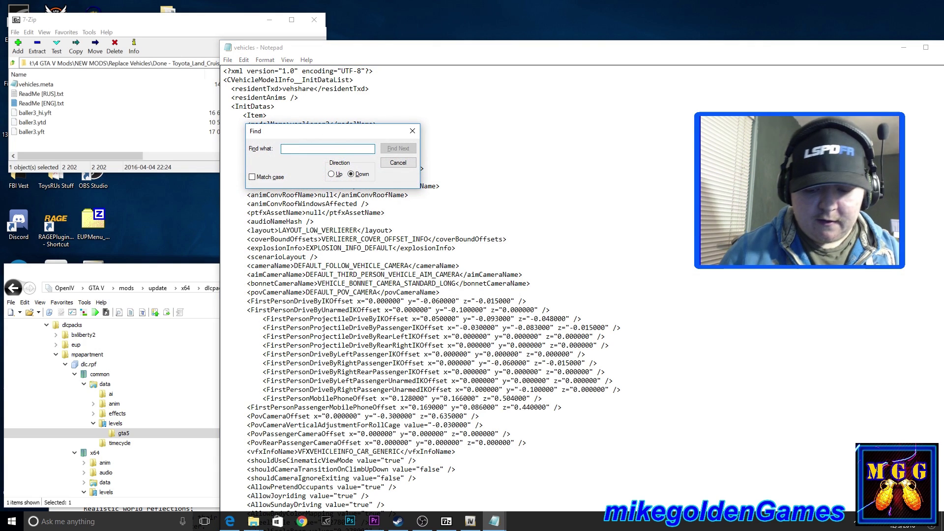
type("baller")
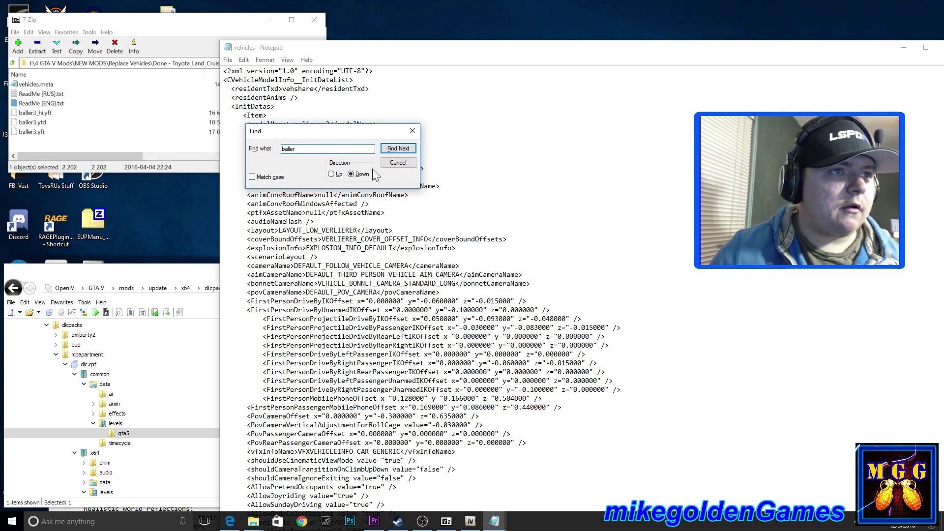
type("3")
left_click(393, 151)
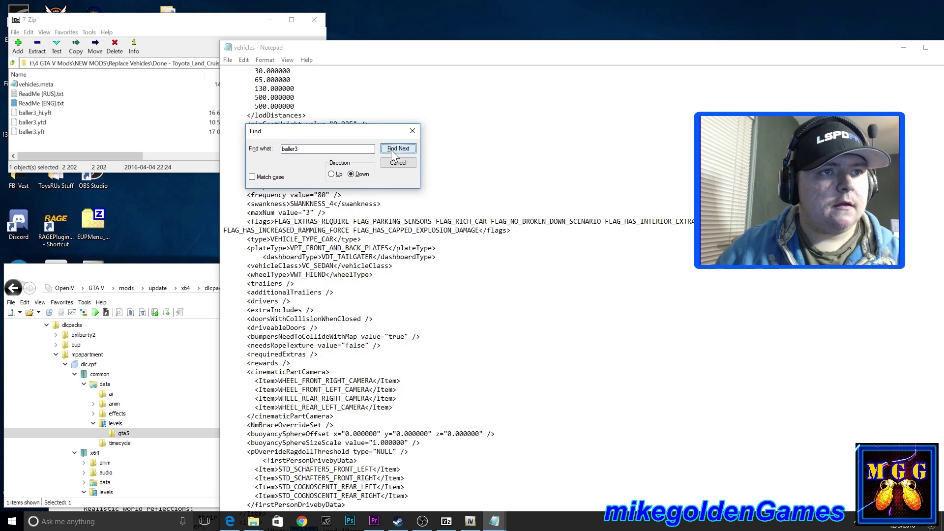
left_click(412, 130)
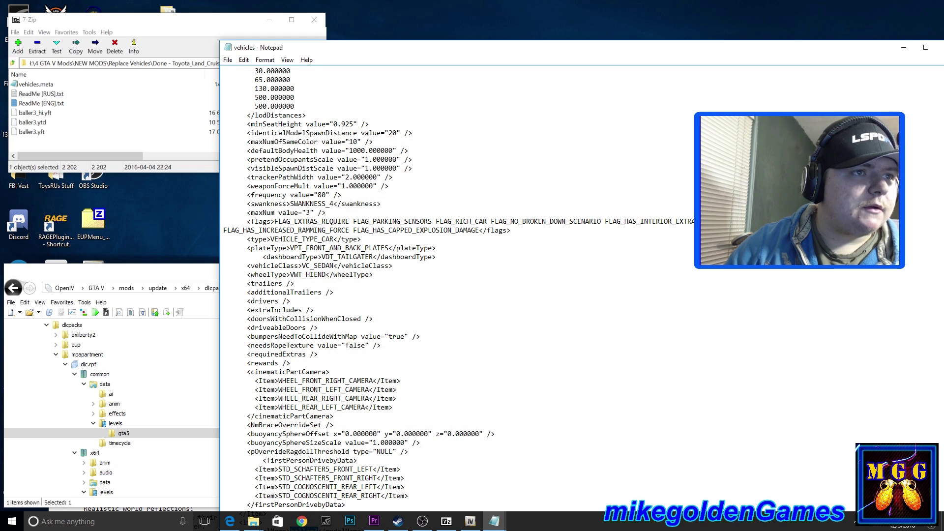
Delete everything inside the baller3 item, from its modelName line through the closing firstPersonDrivebyData tag
left_click_drag(533, 49, 423, 9)
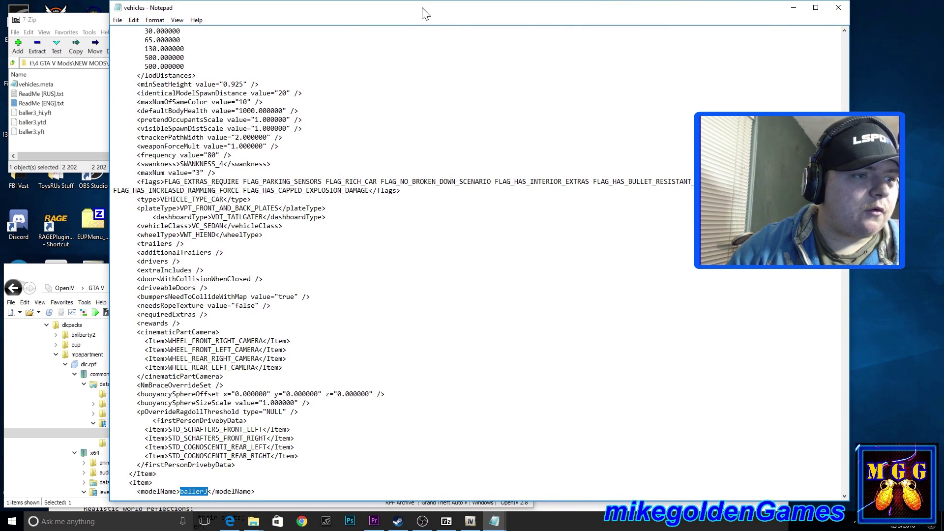
scroll(477, 261, "down", 16)
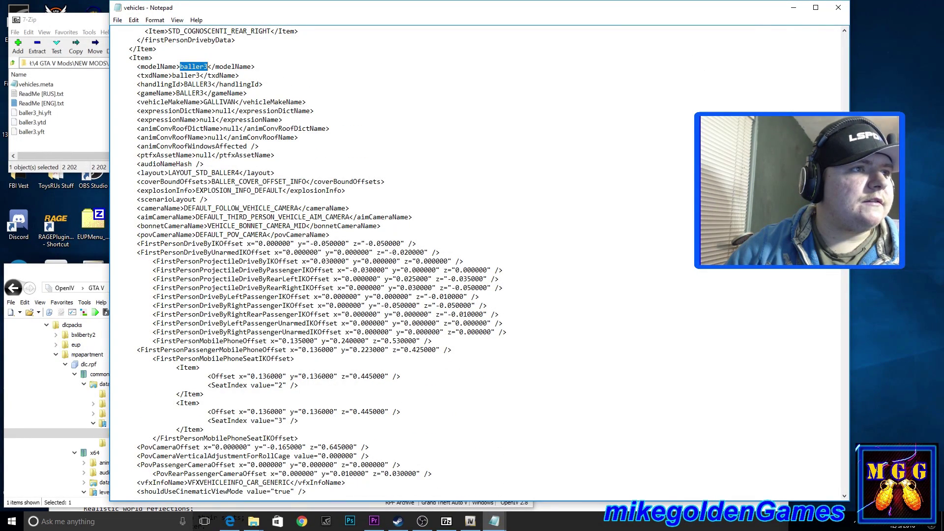
left_click_drag(136, 66, 227, 128)
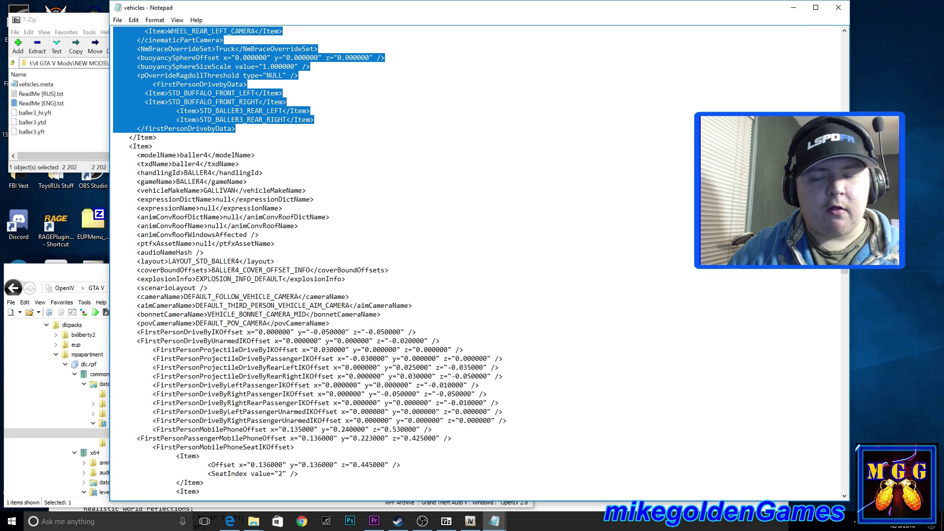
scroll(425, 261, "up", 3)
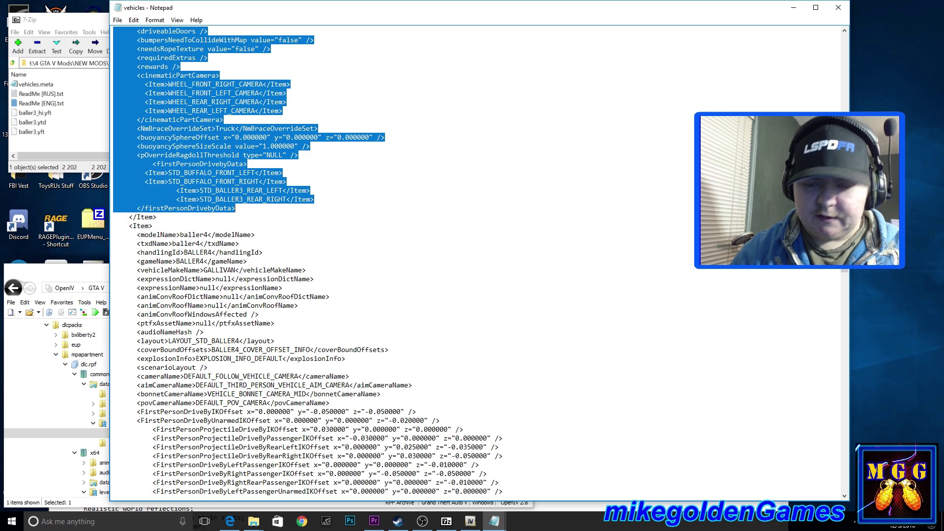
key("Delete")
Open the mod's vehicles.meta from the 7-Zip archive and find its baller3 entry
left_click_drag(320, 10, 448, 18)
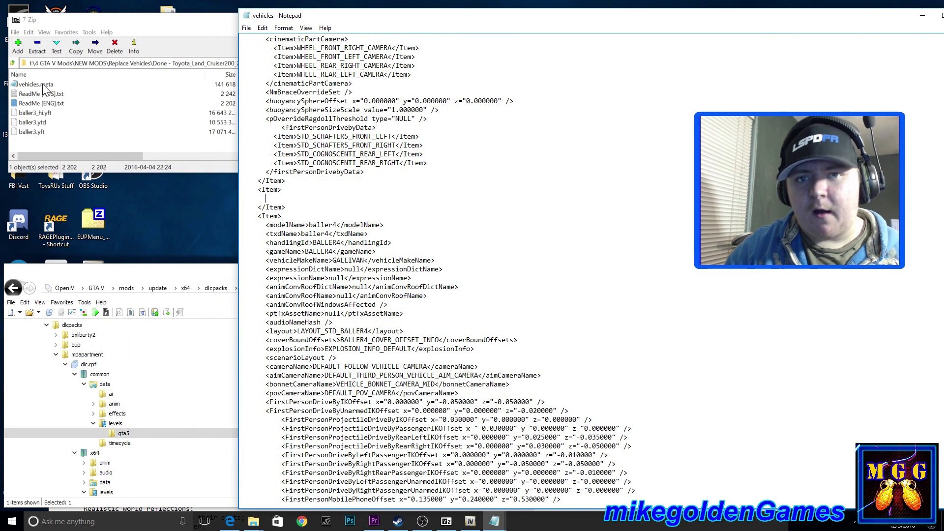
double_click(44, 87)
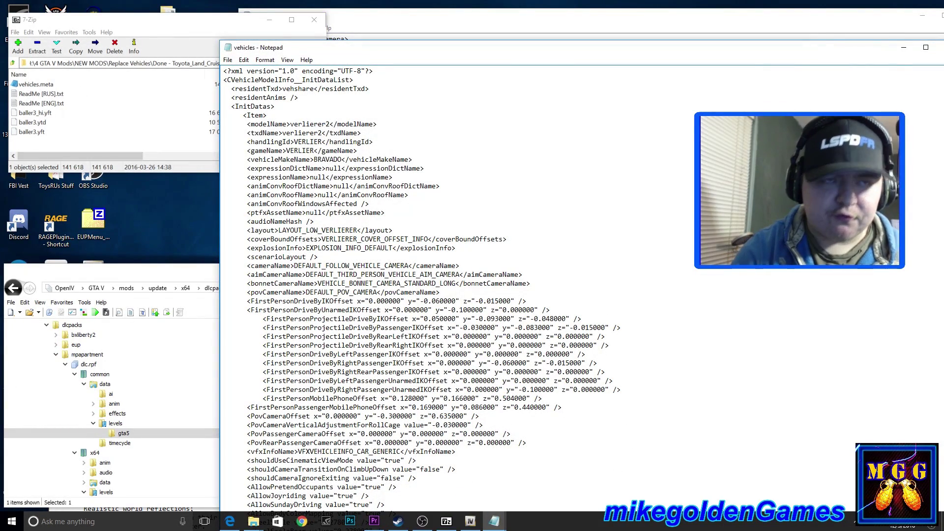
key("ctrl+f")
type("baller")
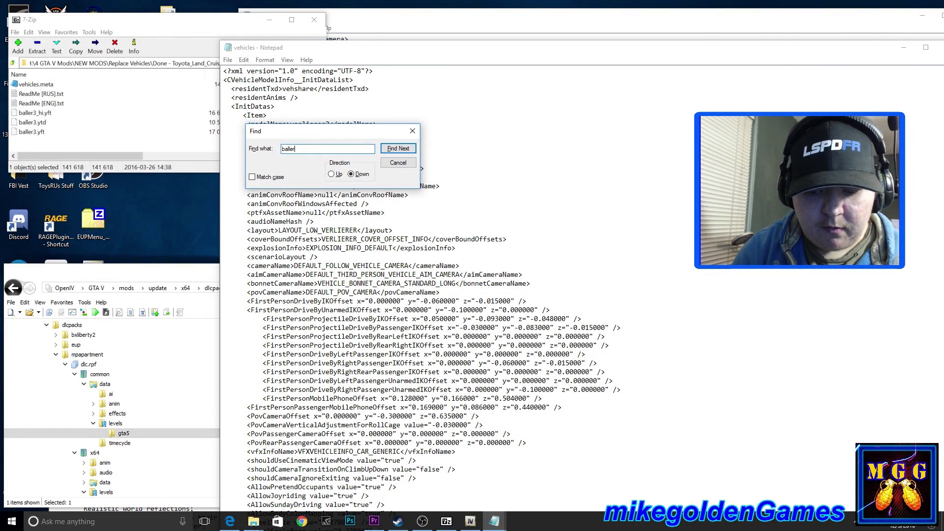
type("3")
left_click(393, 149)
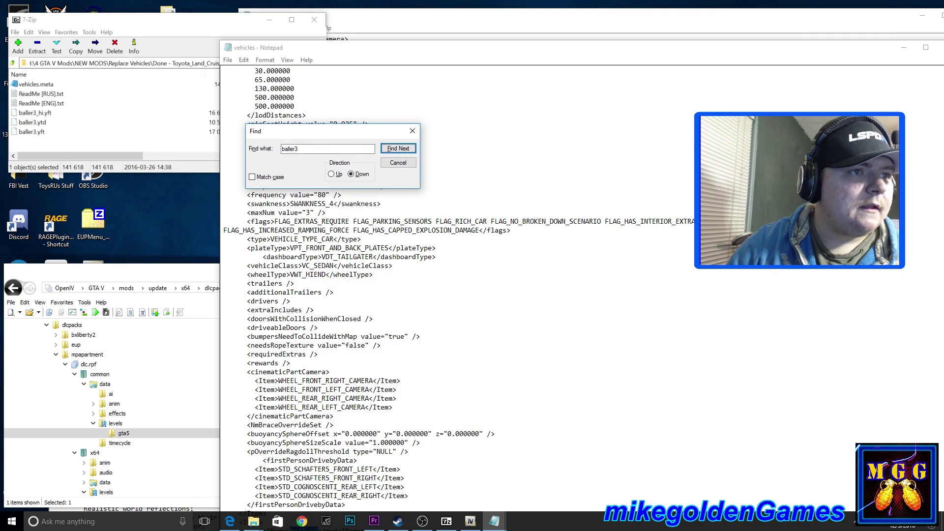
left_click(398, 163)
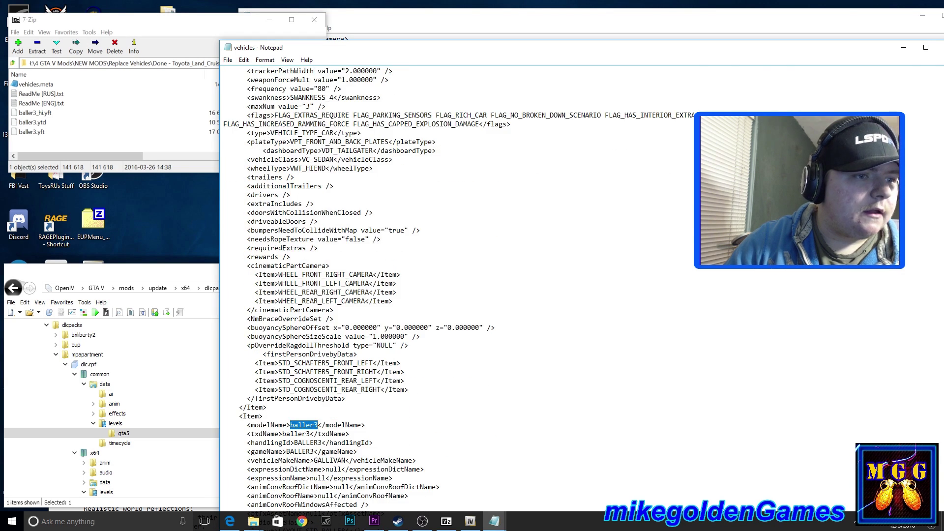
Select the baller3 entry's contents in the mod's vehicles.meta, close that file, and place the cursor inside the emptied item of the extracted file
scroll(457, 290, "down", 7)
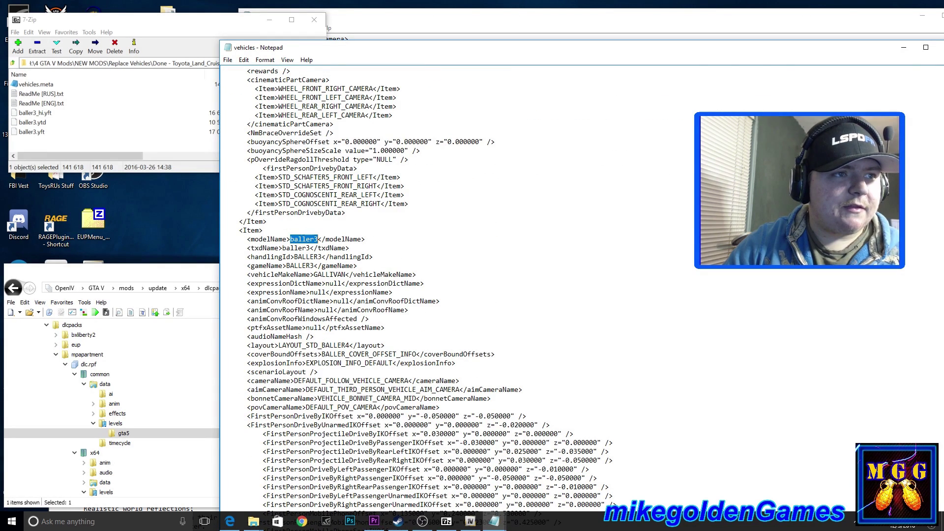
left_click_drag(247, 239, 474, 523)
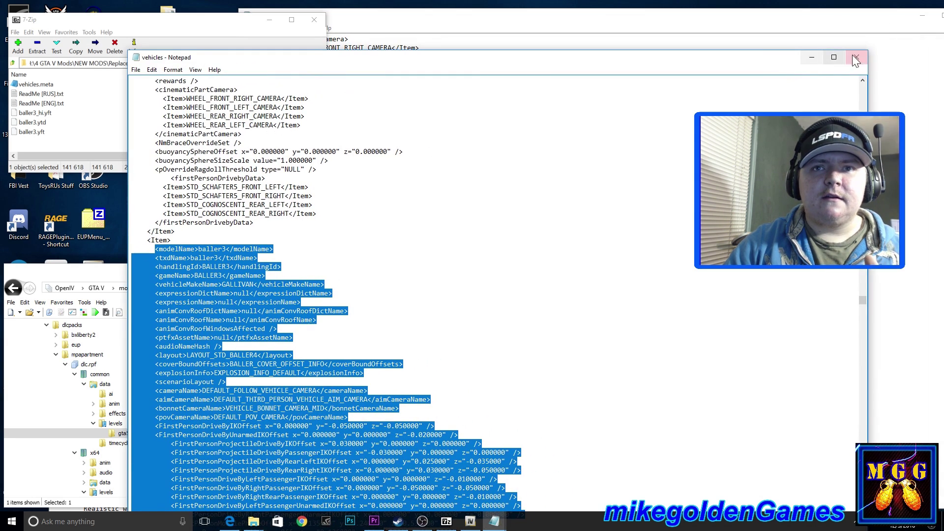
left_click(854, 57)
left_click(459, 287)
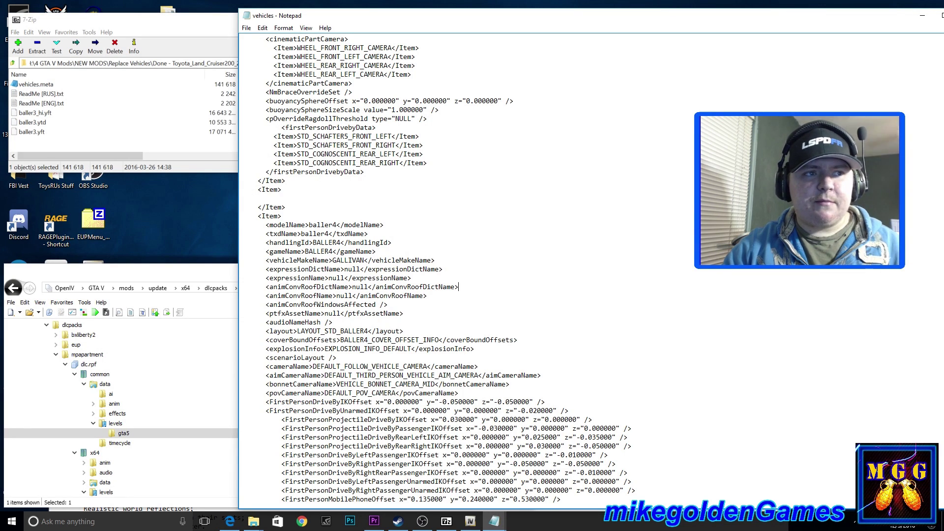
left_click(268, 198)
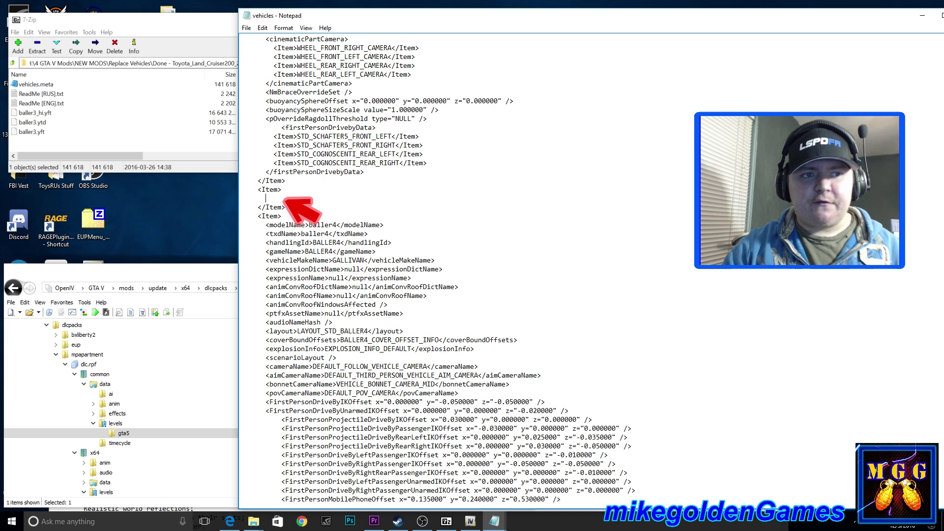
Close the extracted vehicles file in Notepad and answer its closing dialog
left_click_drag(905, 15, 832, 52)
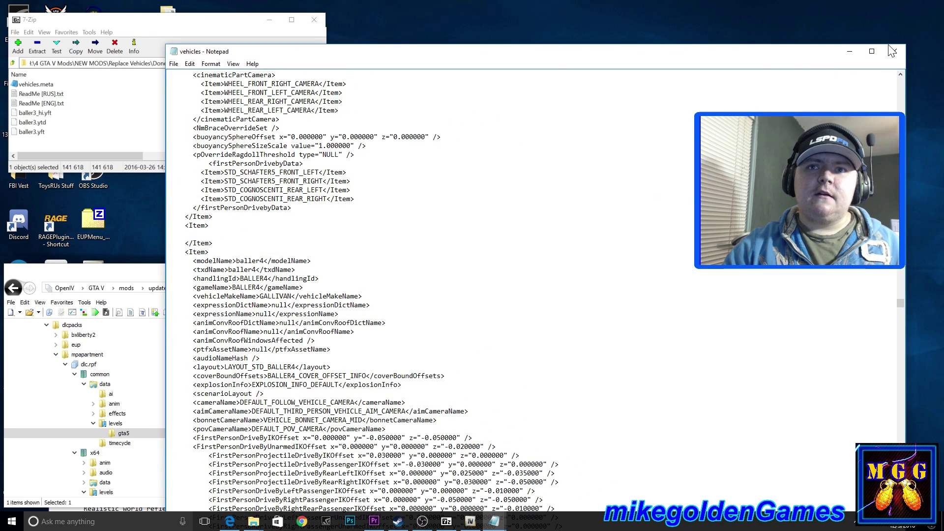
left_click(895, 52)
left_click(504, 272)
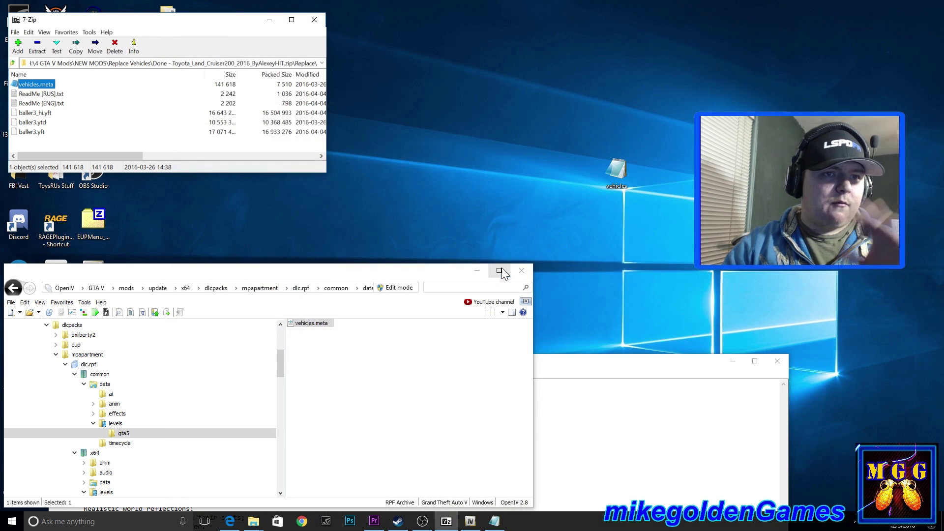
Return to OpenIV and toggle its edit mode with the mpapartment gta5 folder open
left_click(623, 178)
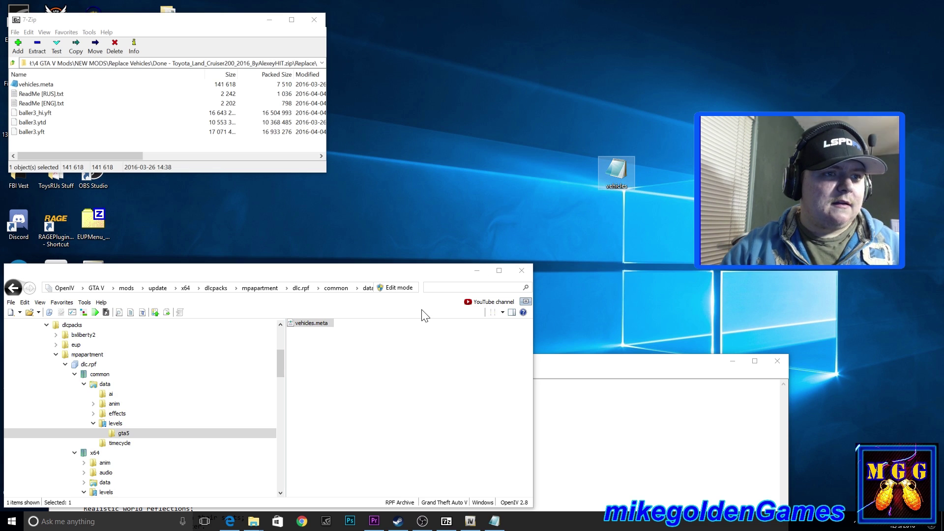
left_click(11, 302)
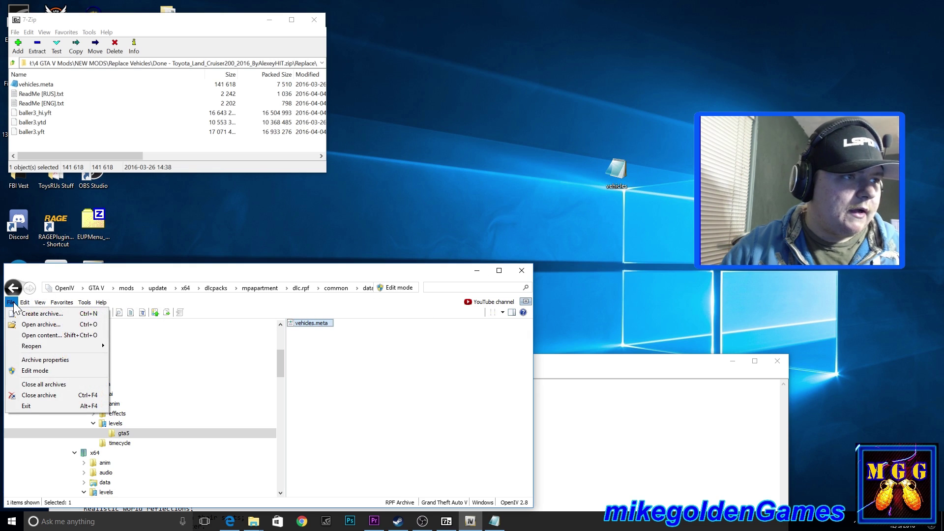
left_click(28, 369)
left_click(496, 295)
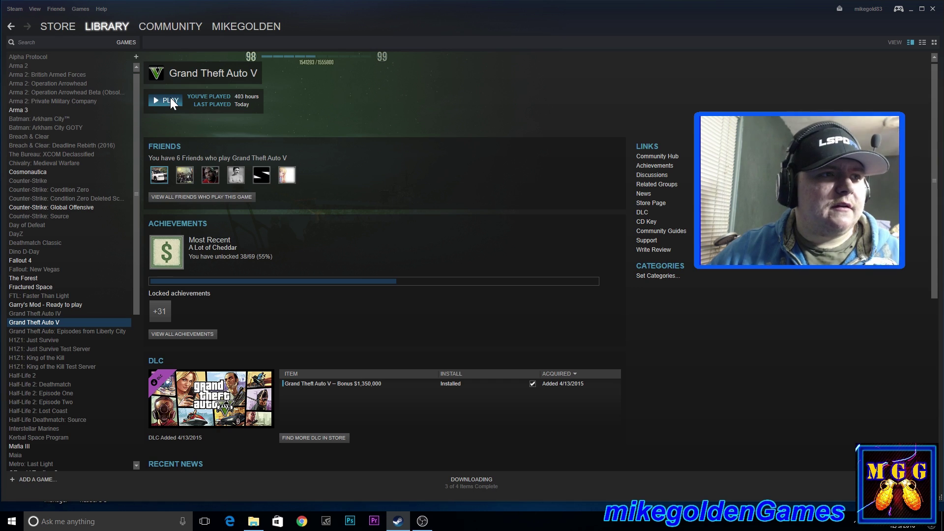
Launch Grand Theft Auto V from the Steam library and bring up the Menyoo main menu in the game
left_click(171, 99)
left_click(492, 290)
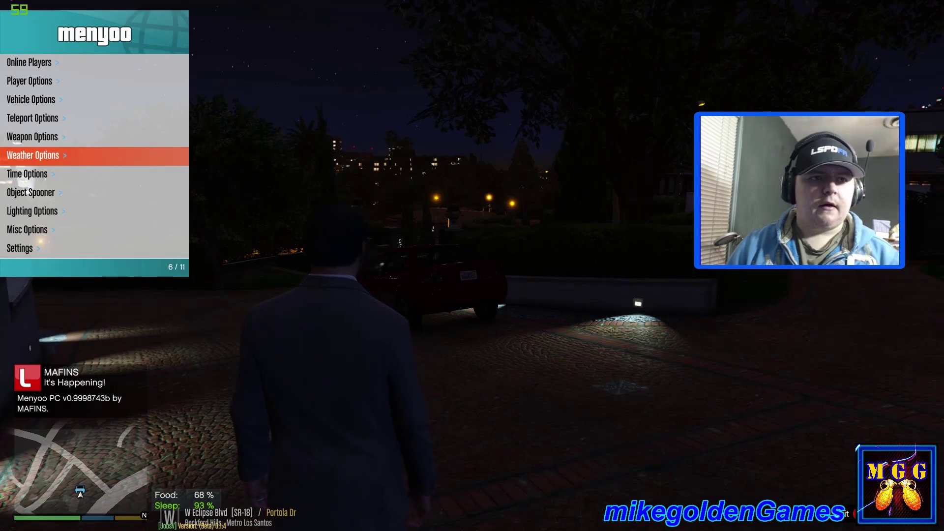
key("F8")
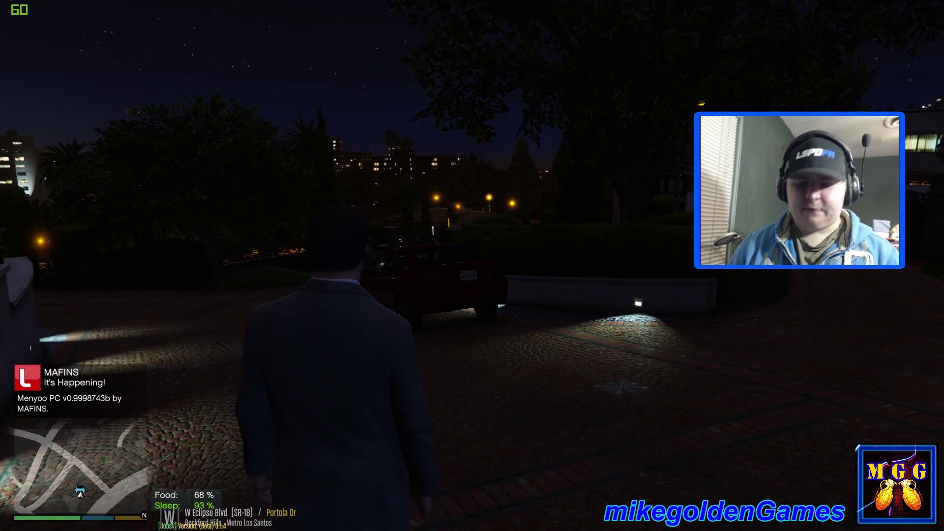
key("F8")
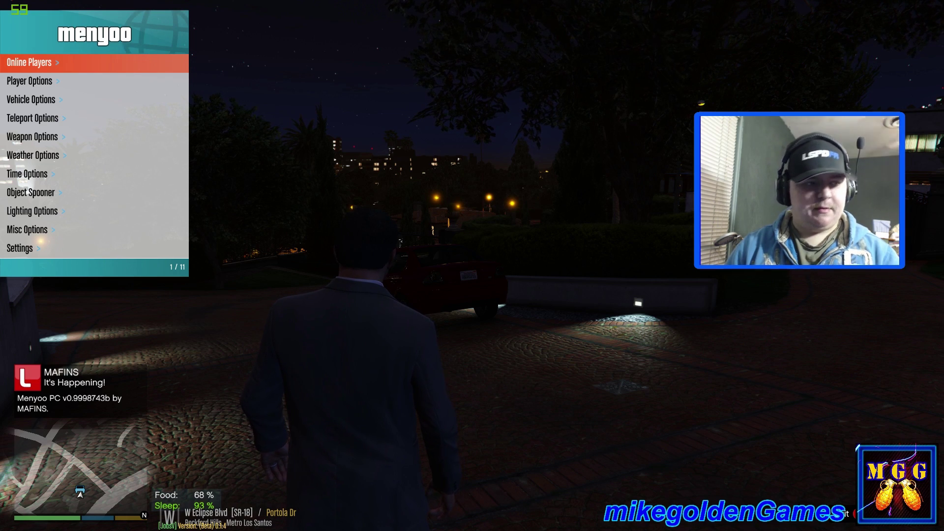
Turn off Sync With System Time in Menyoo's time options
key("Down")
key("Down")
key("Down")
key("Down")
key("Down")
key("Down")
key("Return")
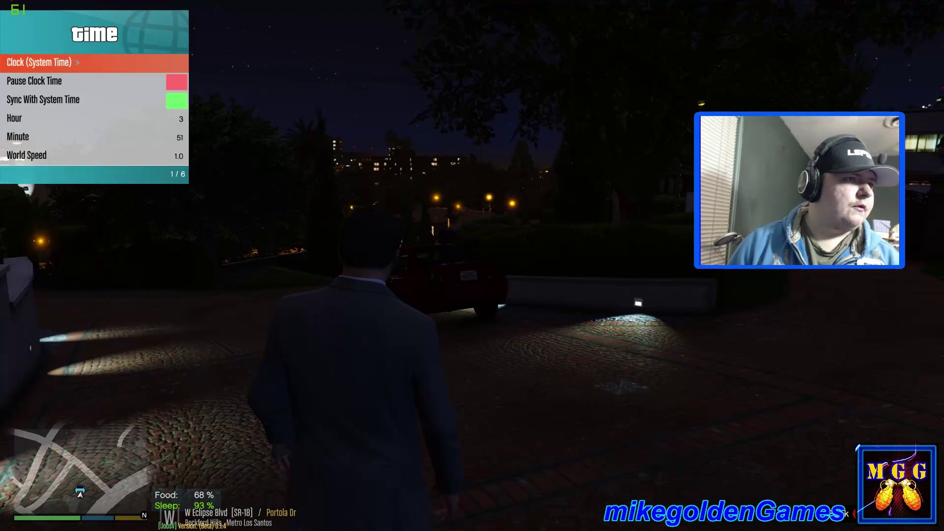
key("Down")
key("Down")
key("Return")
Set the in-game hour to 13
key("Down")
key("Right")
key("Right")
key("Right")
key("Right")
key("Right")
key("Right")
key("Right")
key("Right")
key("Right")
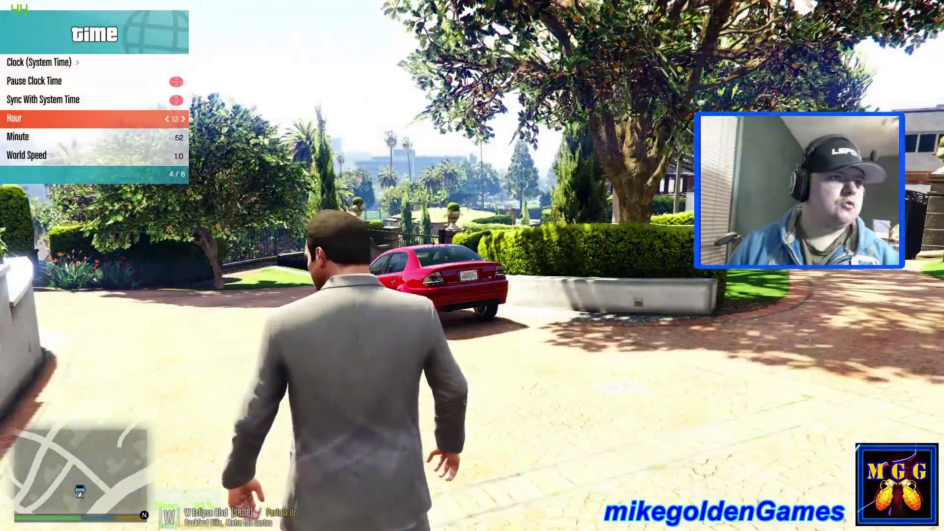
Spawn the baller3 vehicle through the Input Model option of Menyoo's vehicle spawner
key("Up")
key("Up")
key("BackSpace")
key("Up")
key("Up")
key("Up")
key("Up")
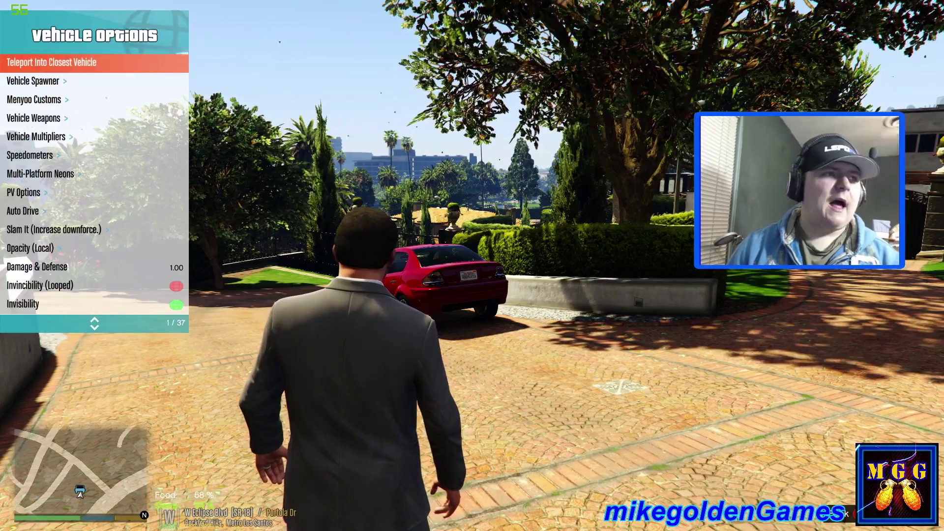
key("Down")
key("Return")
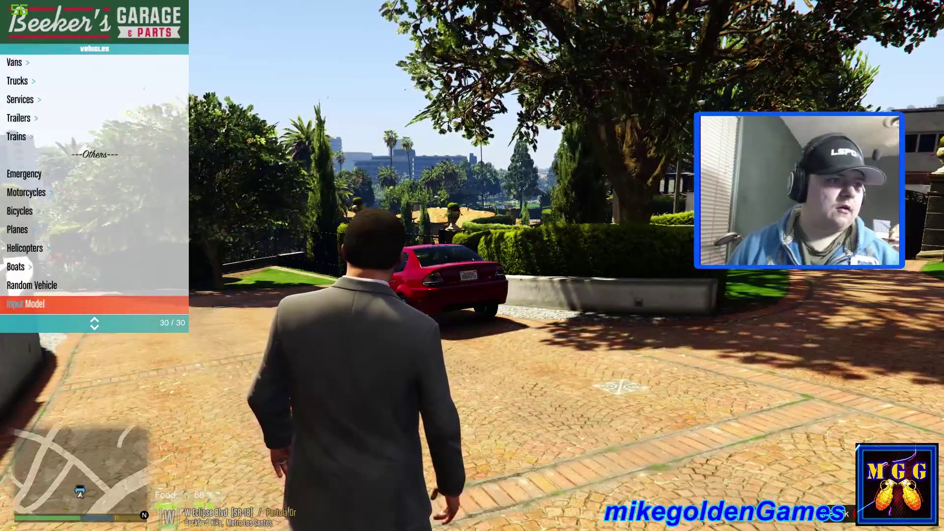
key("Return")
type("baller3")
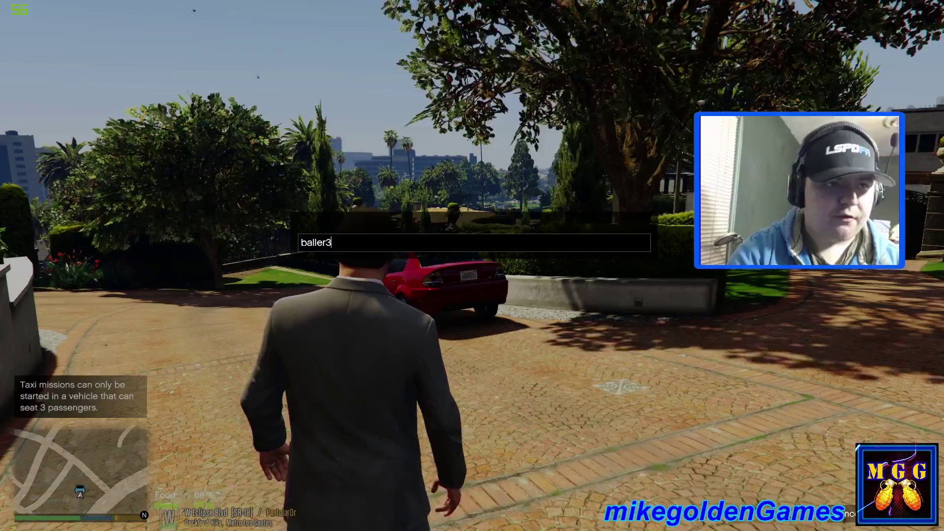
key("Return")
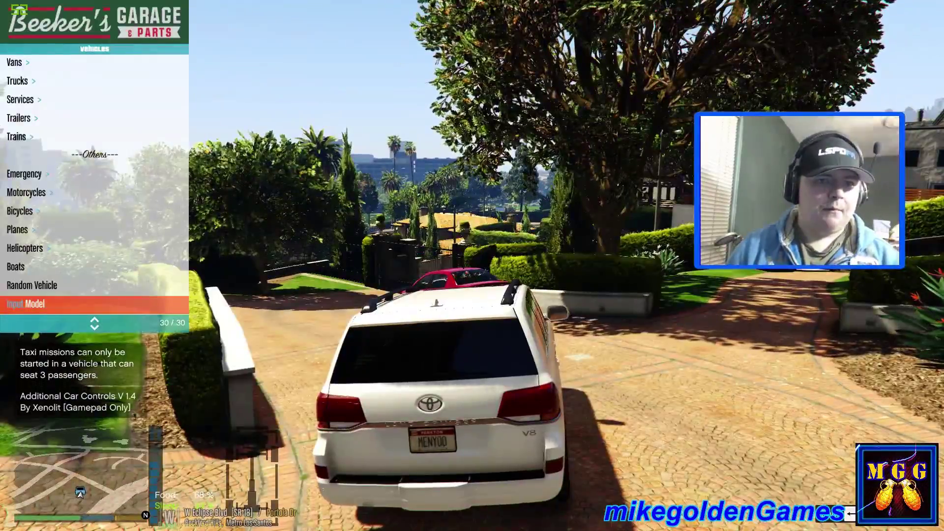
Get out of the spawned Land Cruiser and use Menyoo to teleport back into the closest vehicle
key("f")
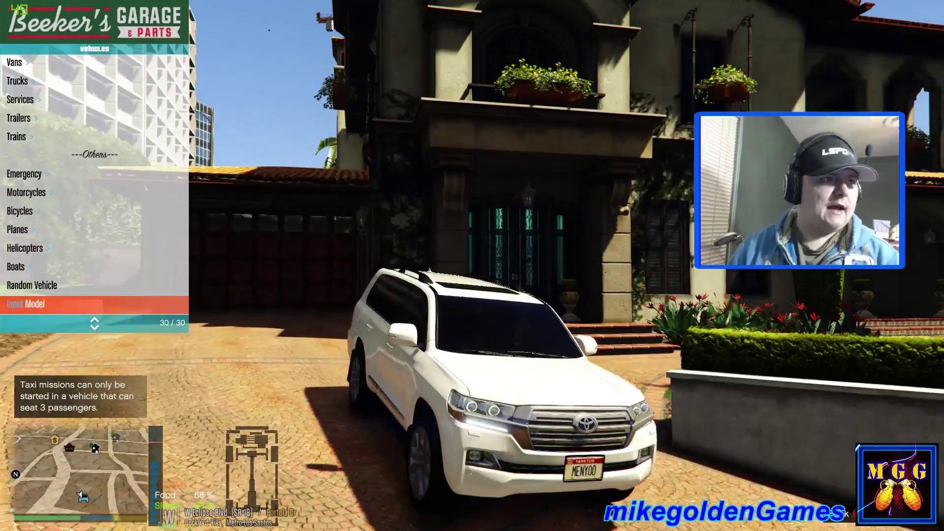
key("BackSpace")
key("Up")
key("Return")
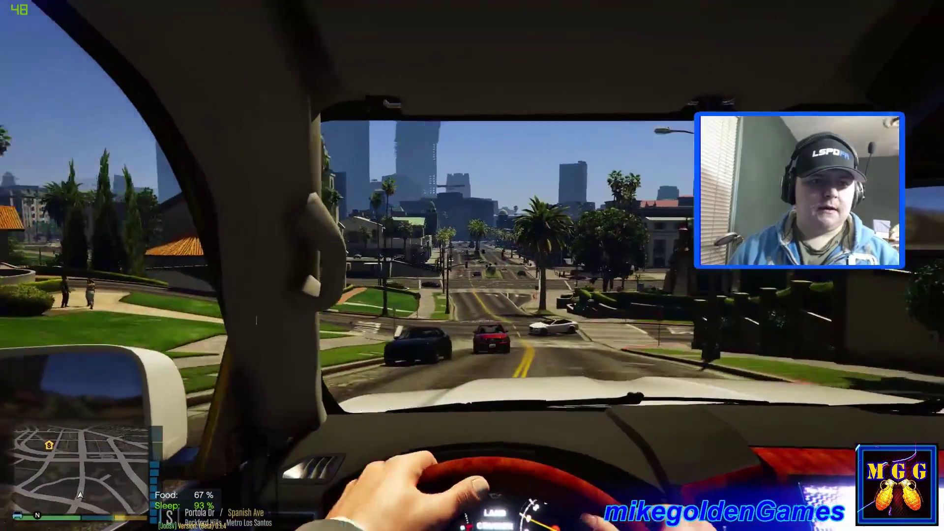
Switch from the interior camera to an outside view and open all of the Land Cruiser's doors with Menyoo Customs
key("v")
key("d")
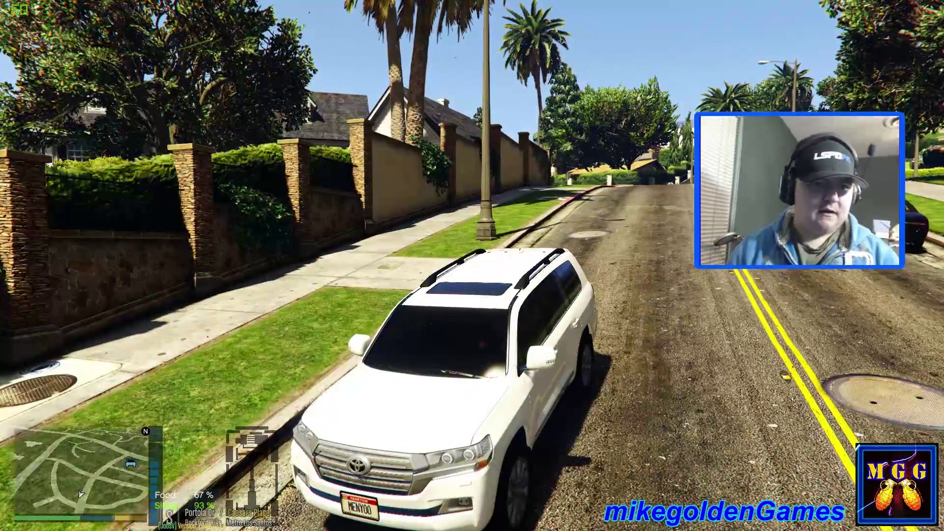
key("F8")
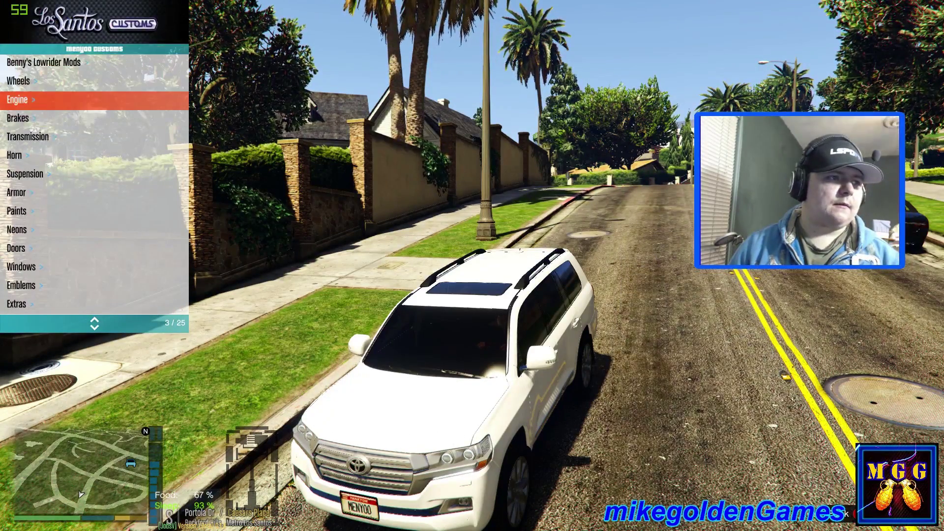
key("Down")
key("Down")
key("Down")
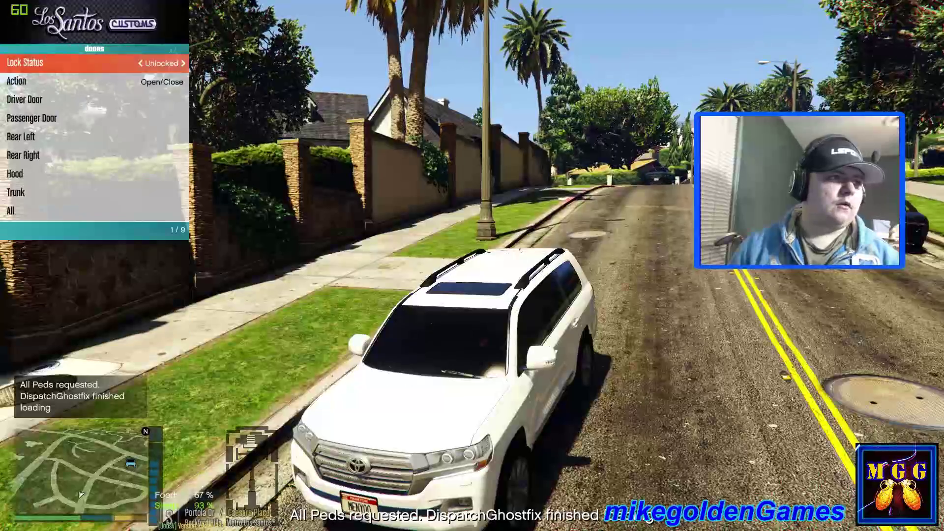
key("Down")
key("Down")
key("Down")
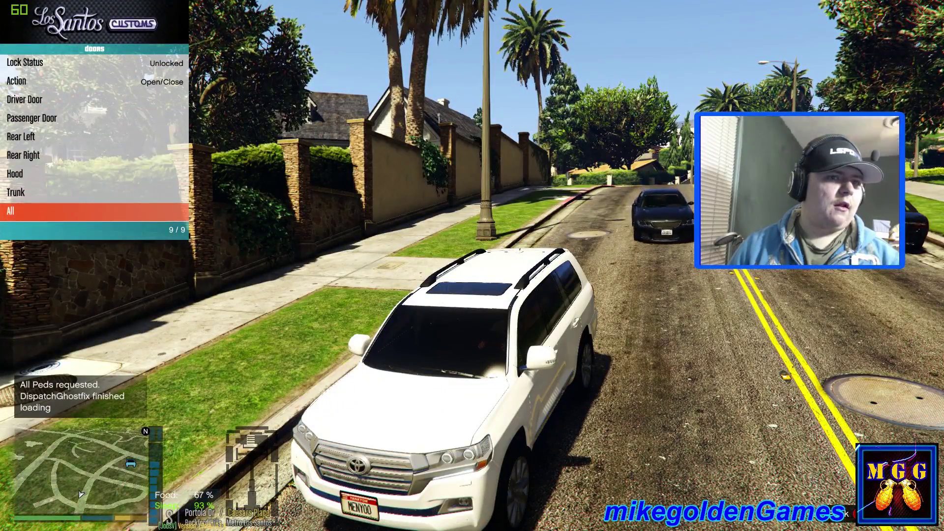
key("Return")
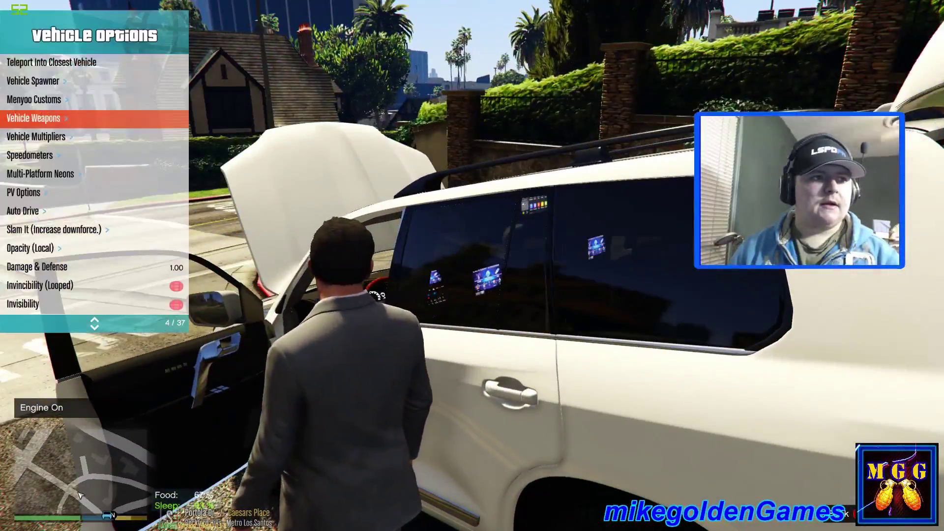
key("F8")
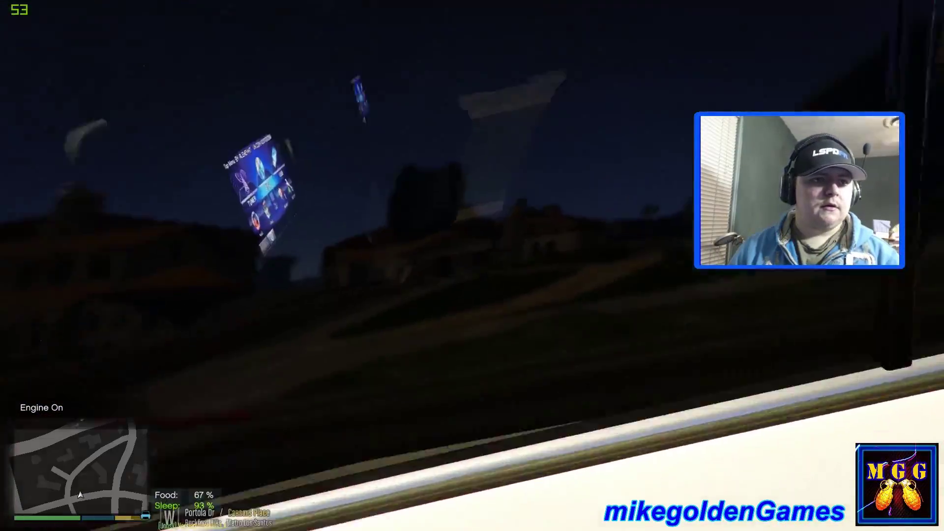